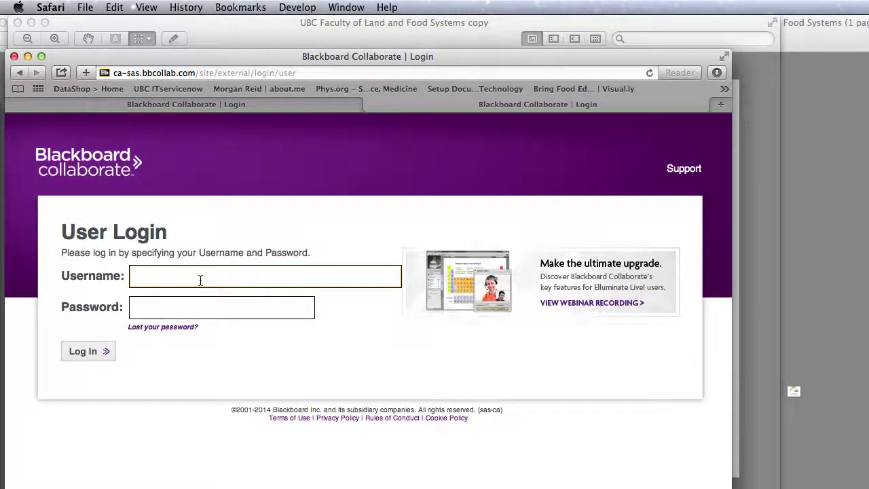
# Sign in to Blackboard Collaborate with username and password, declining to save the password.
pyautogui.click(222, 307)
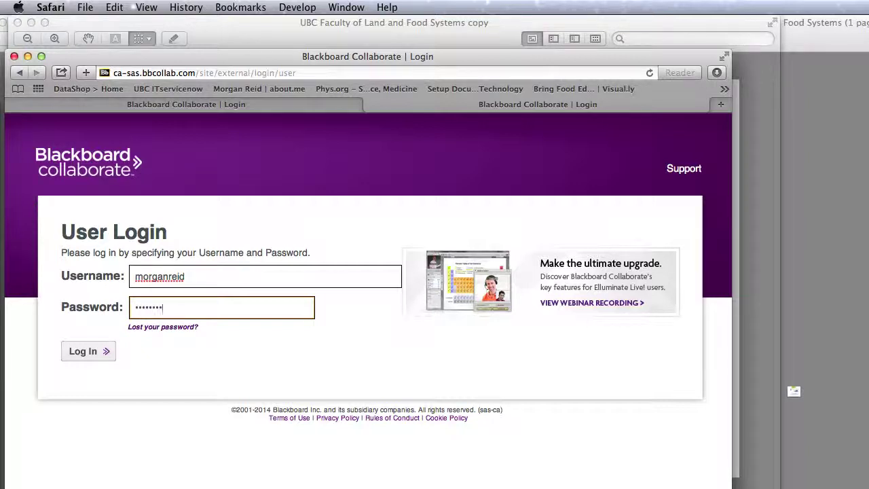
pyautogui.press('Return')
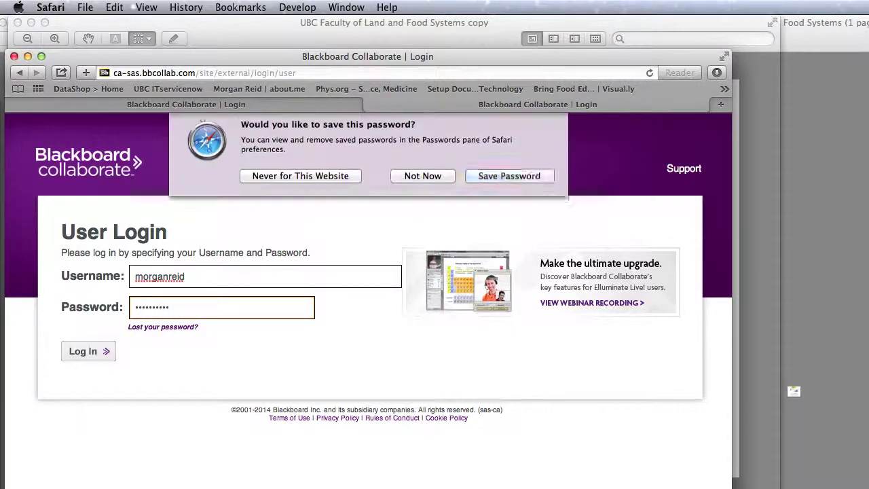
pyautogui.click(425, 182)
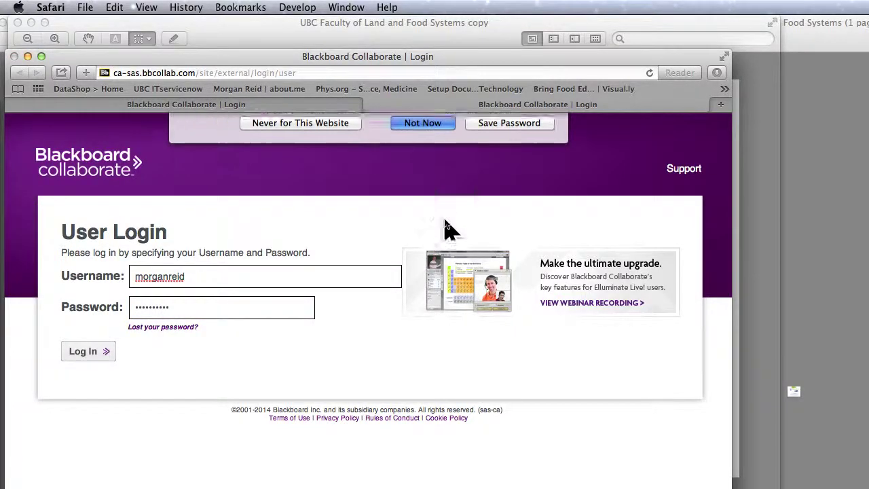
# Show today's schedule and join the LFS LEARNING CENTRE INSTRUCTIONAL SUPPORT session.
pyautogui.click(592, 222)
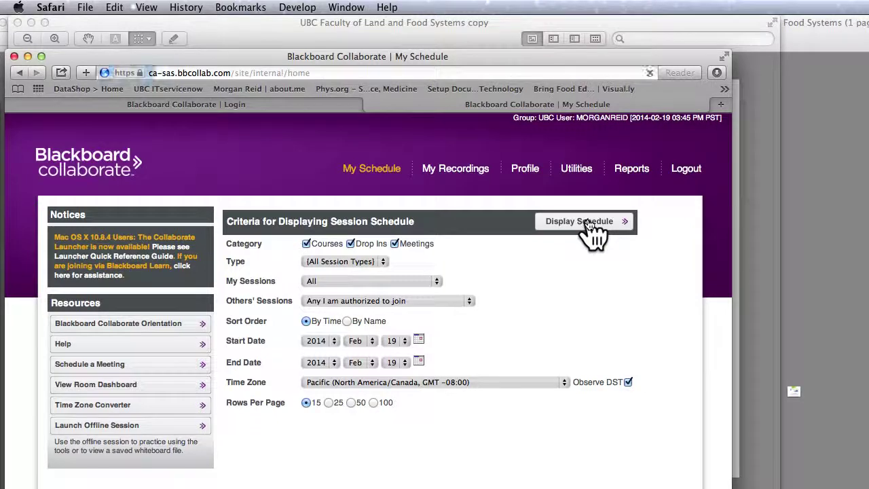
pyautogui.scroll(-5, 646, 438)
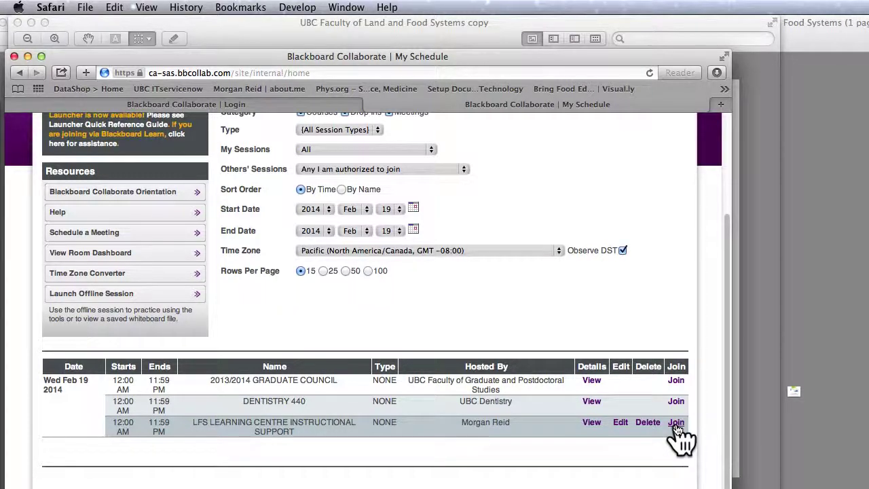
pyautogui.click(677, 423)
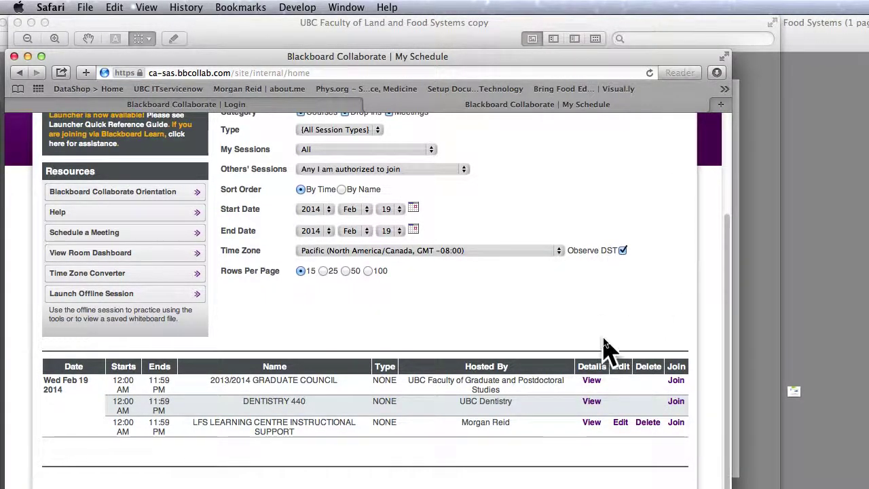
# Launch meeting-4.jnlp from Safari's downloads, postponing the Java update and allowing the launcher to run.
pyautogui.click(718, 73)
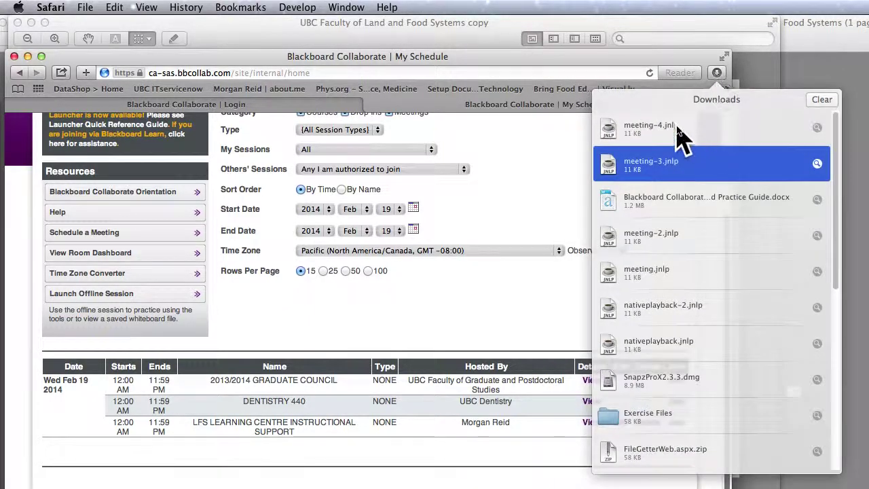
pyautogui.doubleClick(679, 130)
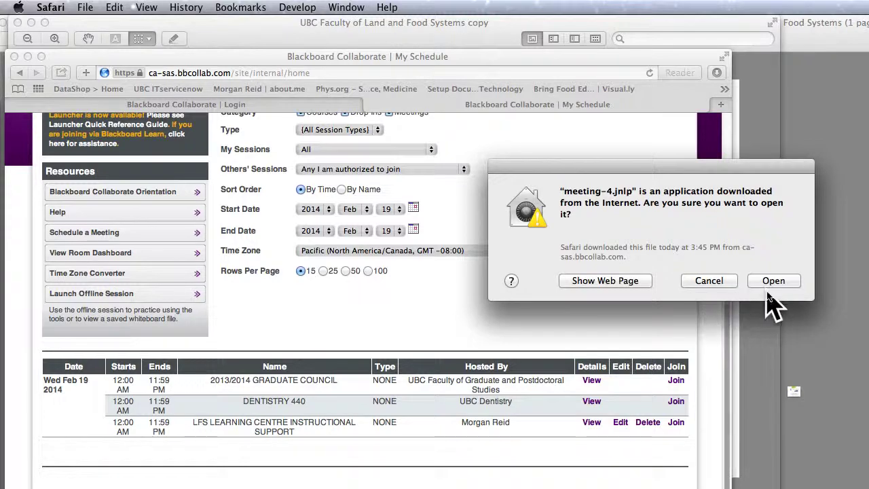
pyautogui.click(771, 280)
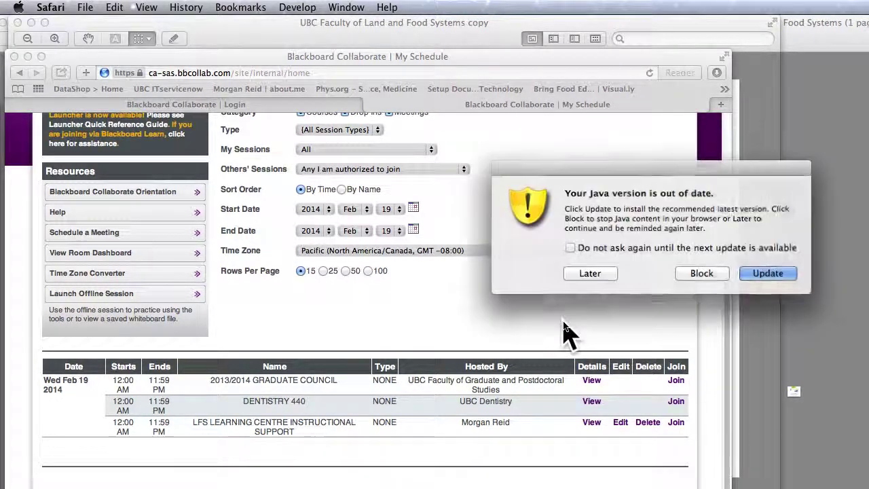
pyautogui.click(588, 272)
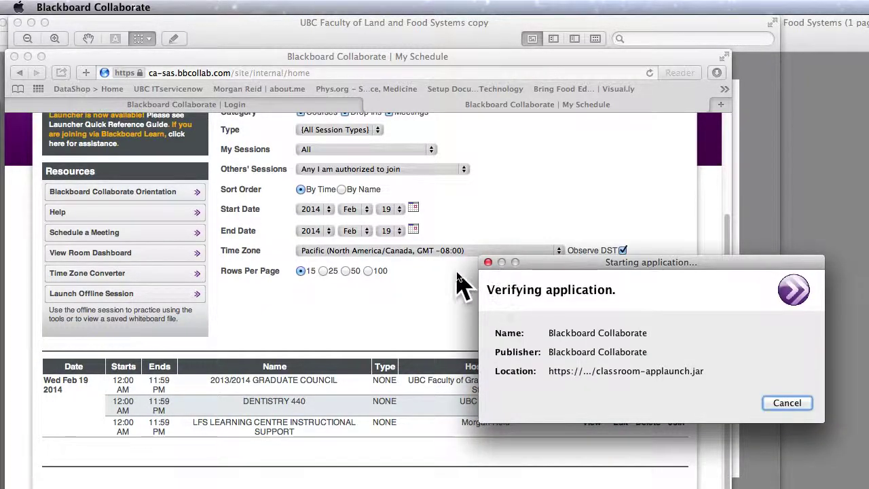
pyautogui.click(739, 435)
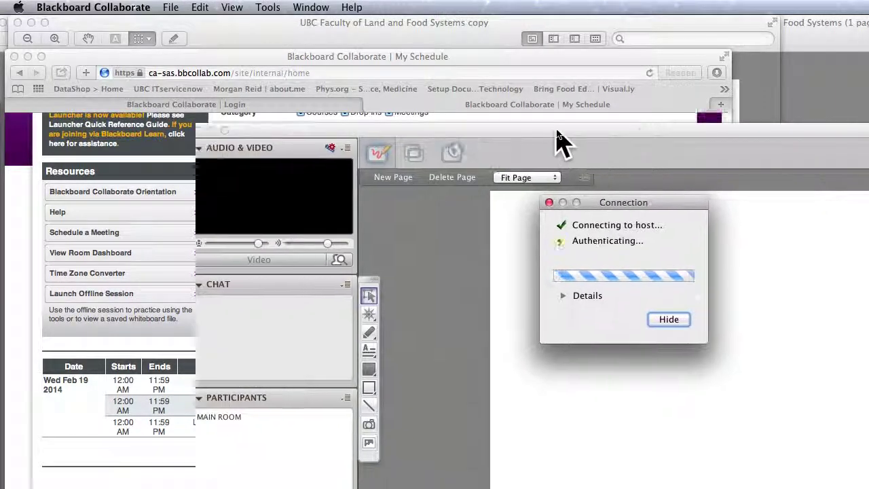
# Move the session window top-left, close the Recording Reminder without recording, and enlarge the window to fill the screen.
pyautogui.moveTo(557, 133); pyautogui.dragTo(375, 28)
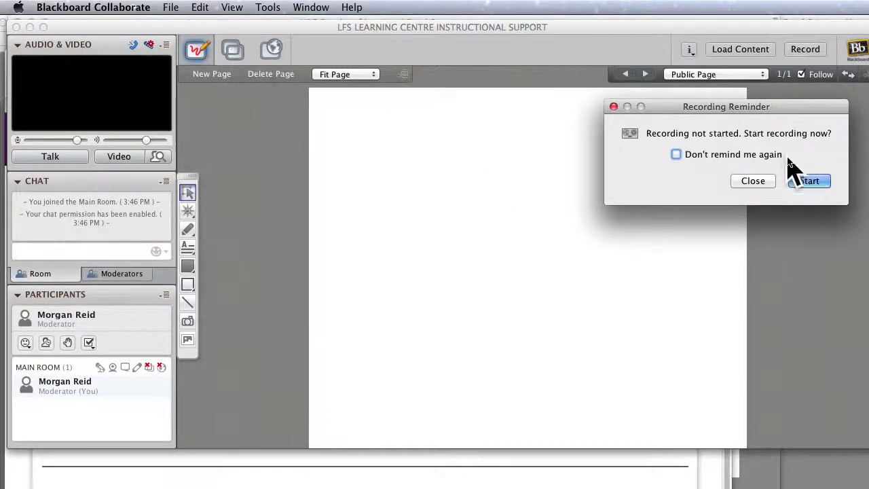
pyautogui.moveTo(776, 110); pyautogui.dragTo(614, 86)
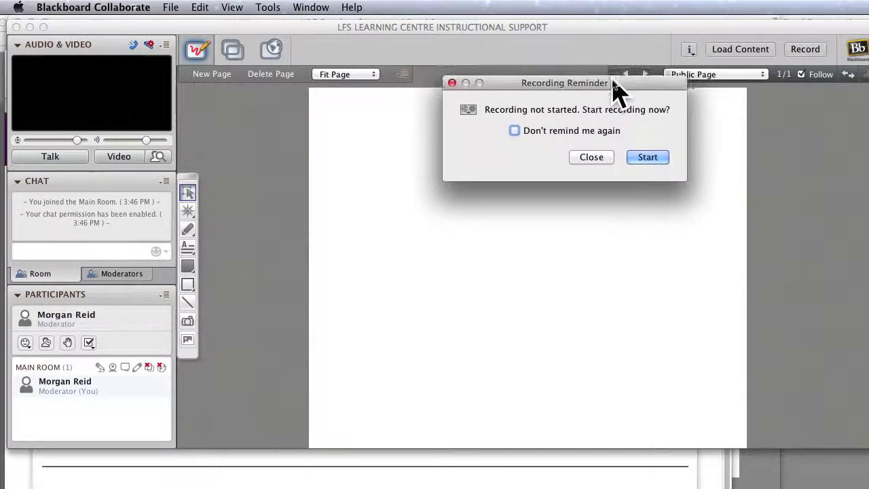
pyautogui.click(590, 157)
pyautogui.moveTo(860, 441); pyautogui.dragTo(848, 486)
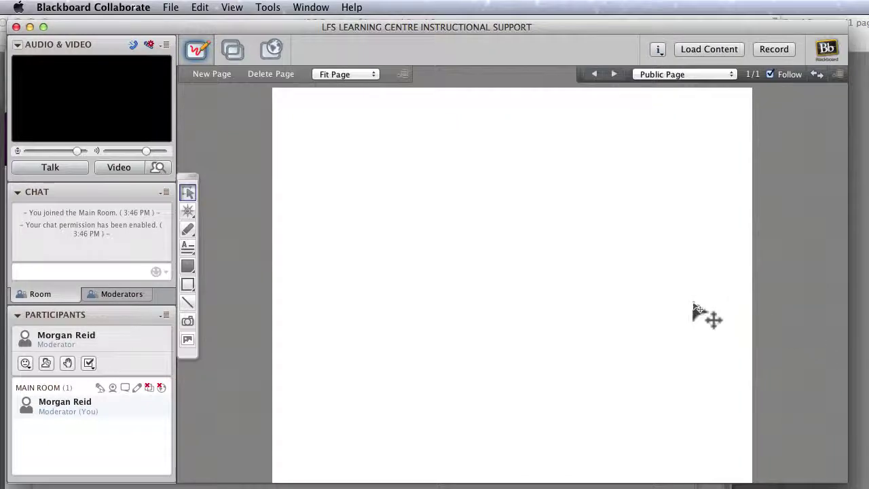
pyautogui.moveTo(839, 476)
pyautogui.mouseDown()
pyautogui.moveTo(842, 488)
pyautogui.moveTo(853, 482)
pyautogui.mouseUp()
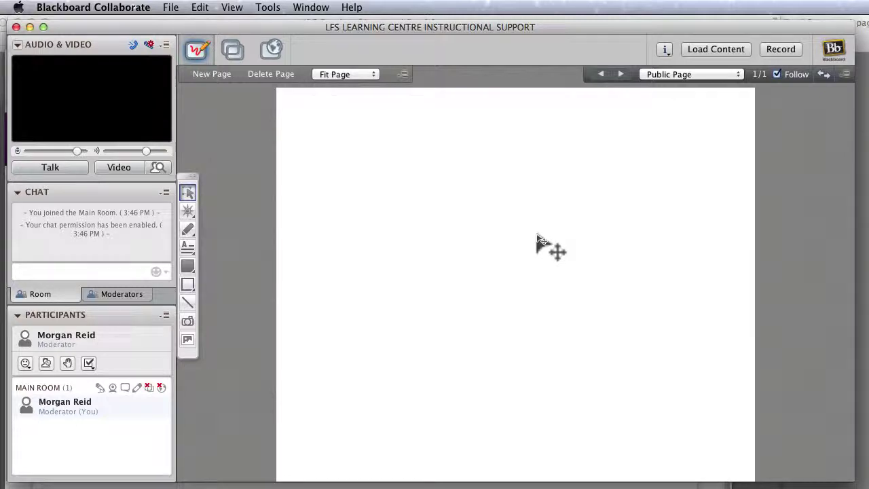
# Copy the session link from Tools > In-Session Invite > Invite New Participant.
pyautogui.click(267, 8)
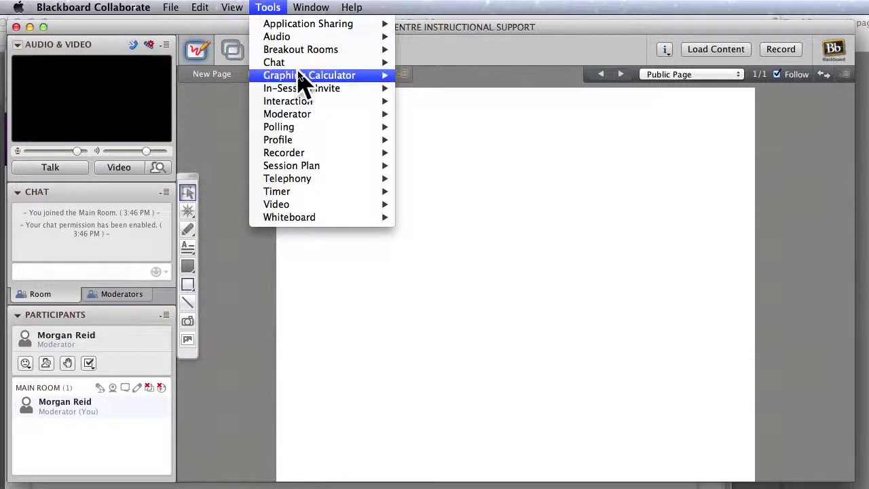
pyautogui.moveTo(305, 92)
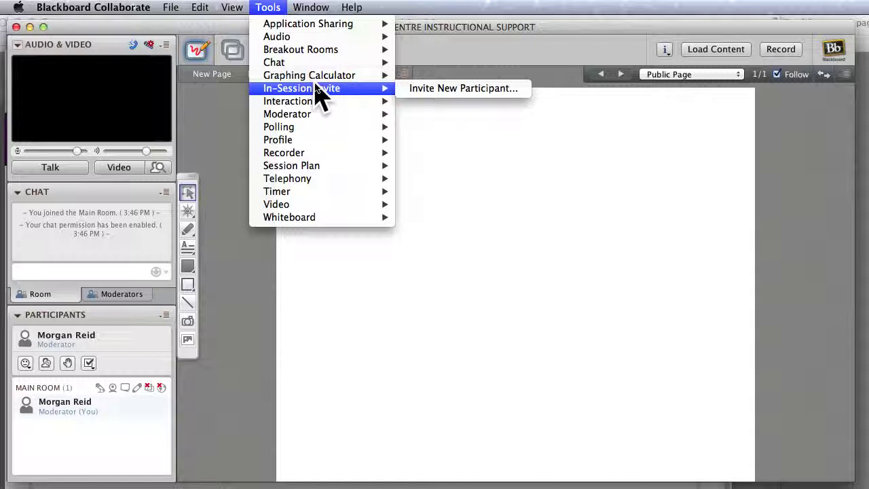
pyautogui.click(476, 89)
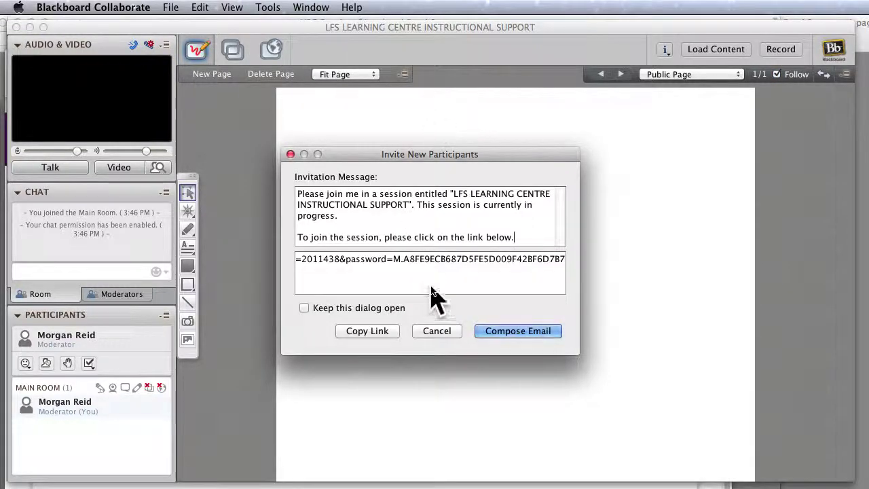
pyautogui.click(369, 332)
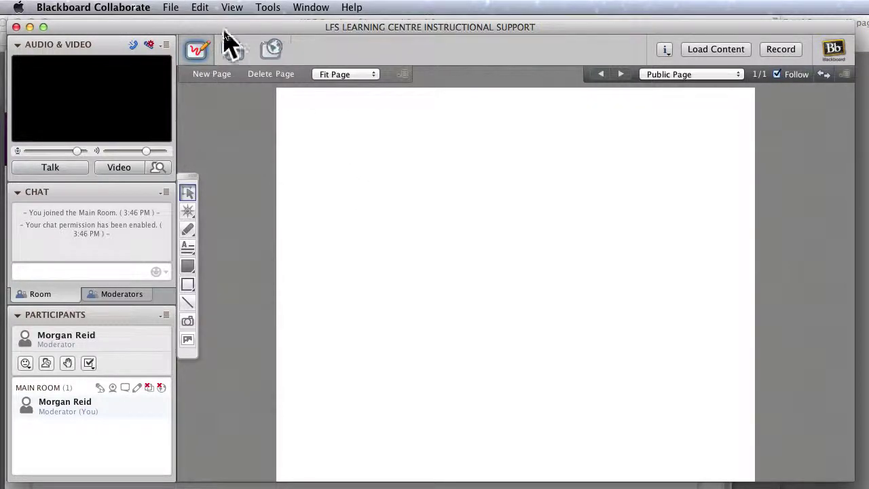
# Start a new whiteboard page from the File menu, then cancel it.
pyautogui.click(171, 9)
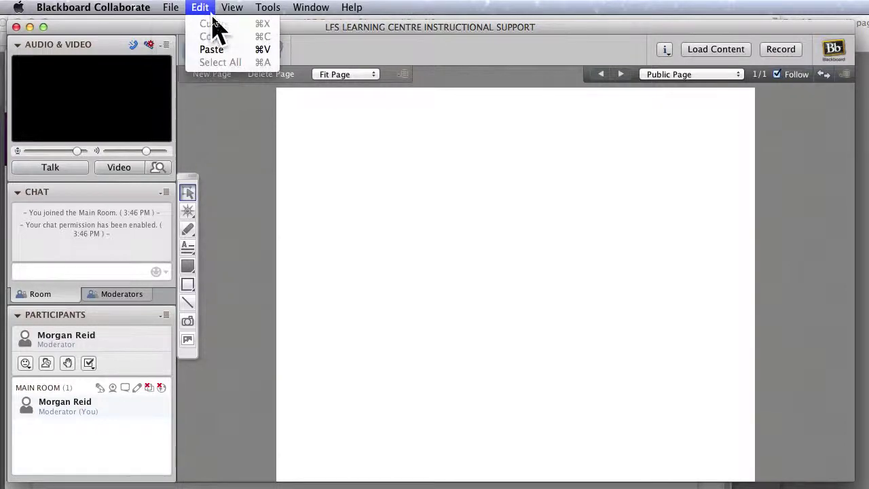
pyautogui.moveTo(176, 28)
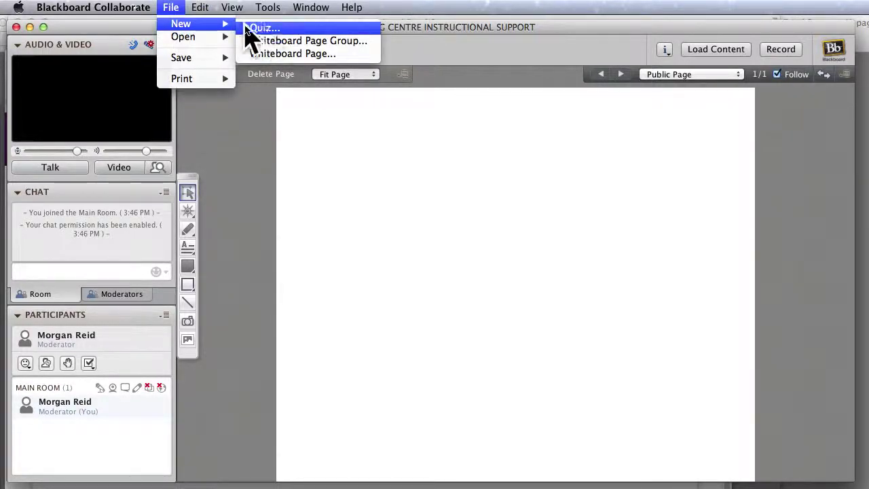
pyautogui.click(309, 55)
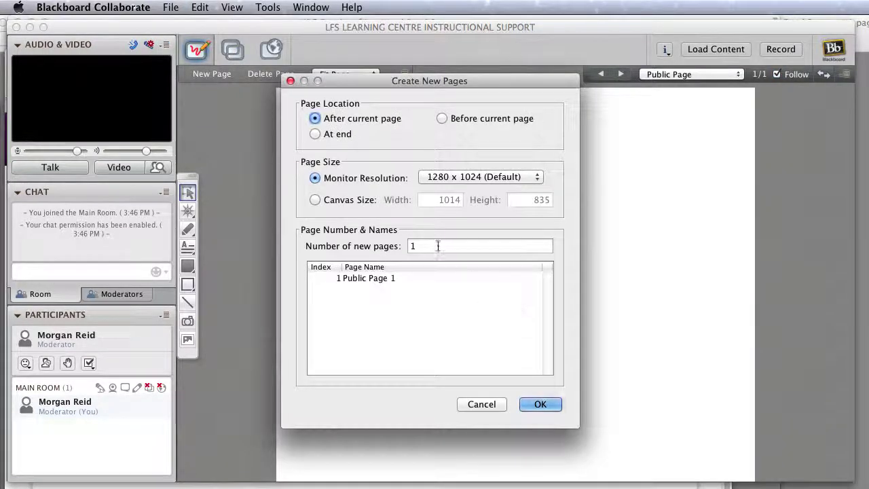
pyautogui.click(482, 405)
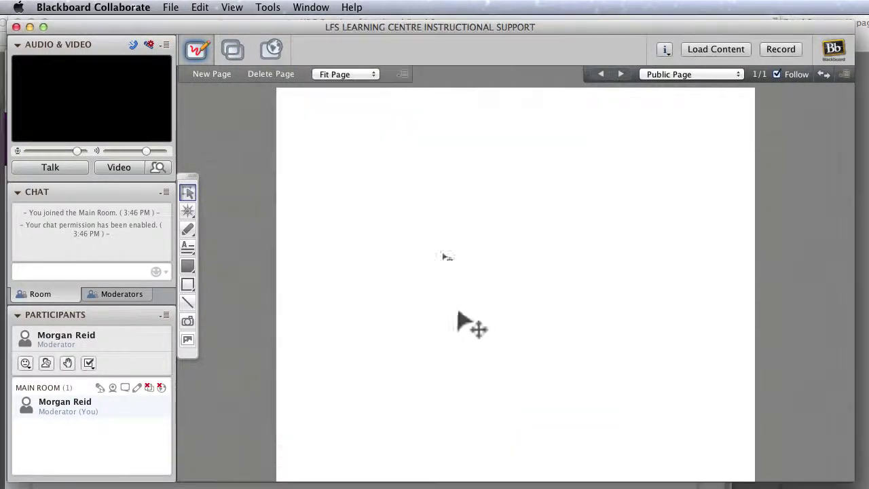
# Open a saved whiteboard file and select 'online office whiteboard.wbd' in Documents.
pyautogui.click(174, 8)
pyautogui.moveTo(174, 39)
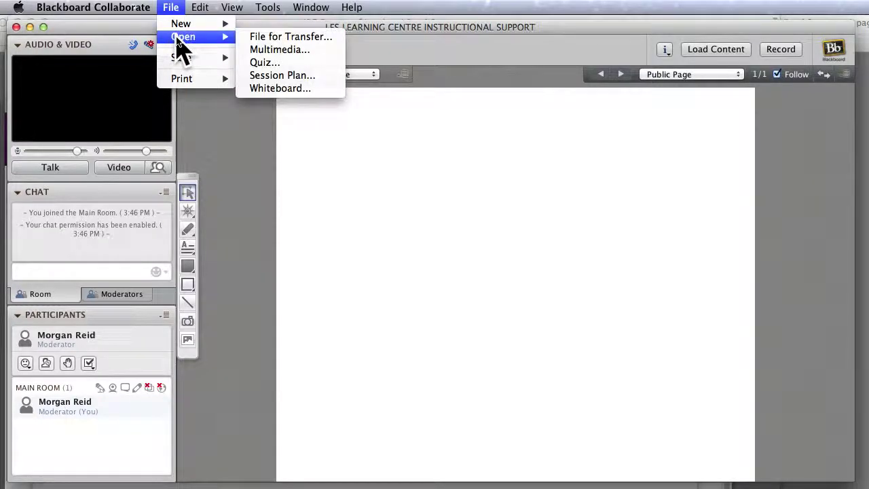
pyautogui.click(304, 89)
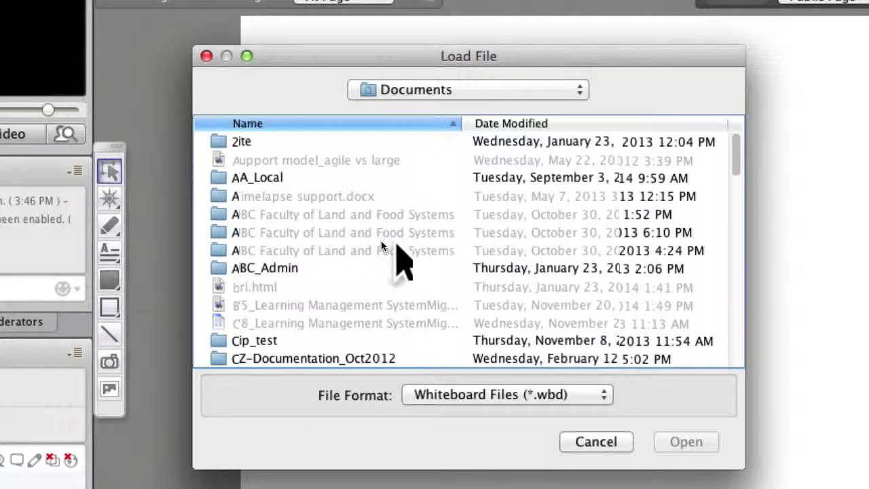
pyautogui.scroll(-10, 377, 243)
pyautogui.scroll(-5, 401, 246)
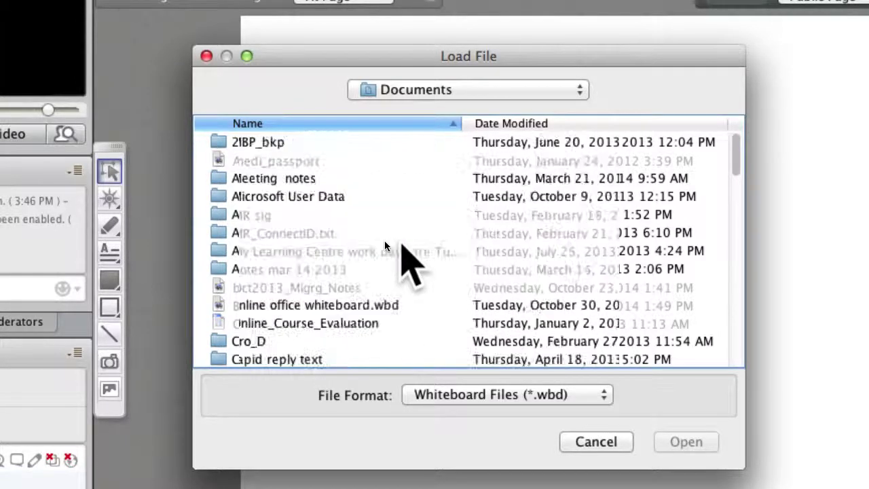
pyautogui.click(408, 305)
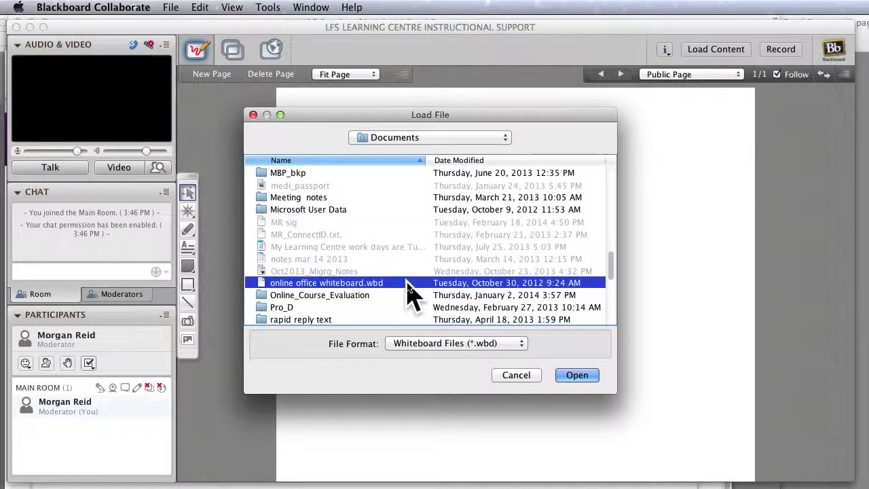
# Load 'online office whiteboard.wbd' as whiteboard page 2, then view File > Save options without choosing one.
pyautogui.click(578, 377)
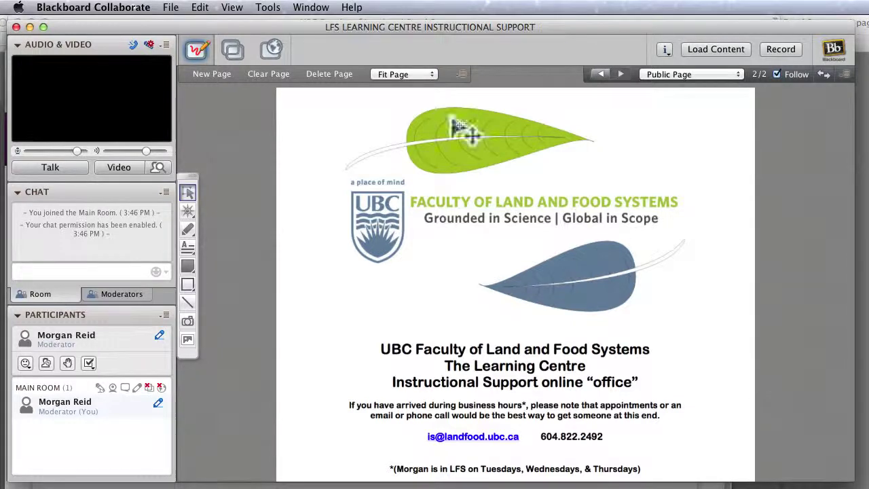
pyautogui.click(171, 7)
pyautogui.moveTo(194, 59)
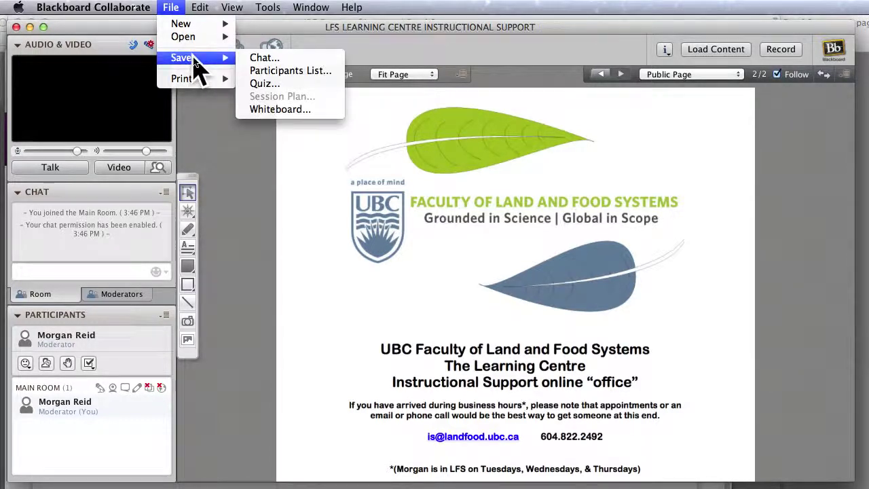
pyautogui.click(391, 170)
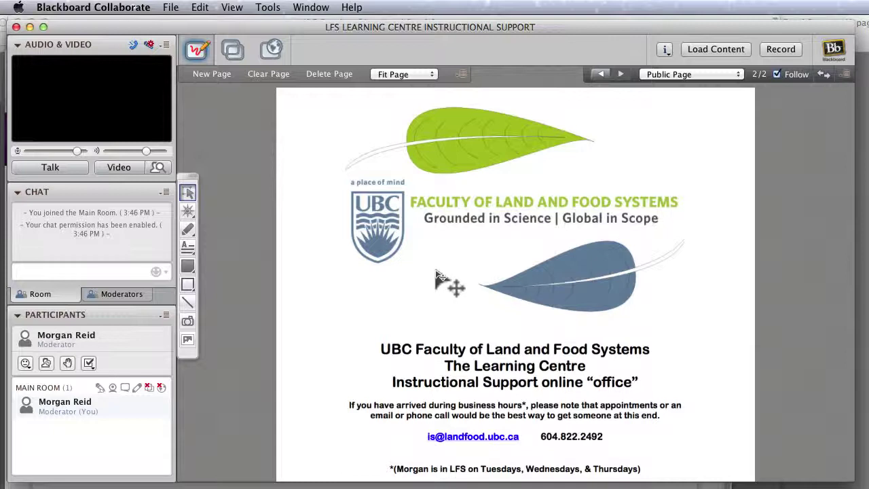
# Start the video, then switch on the microphone with Talk in the Audio & Video panel.
pyautogui.moveTo(71, 402)
pyautogui.click(109, 172)
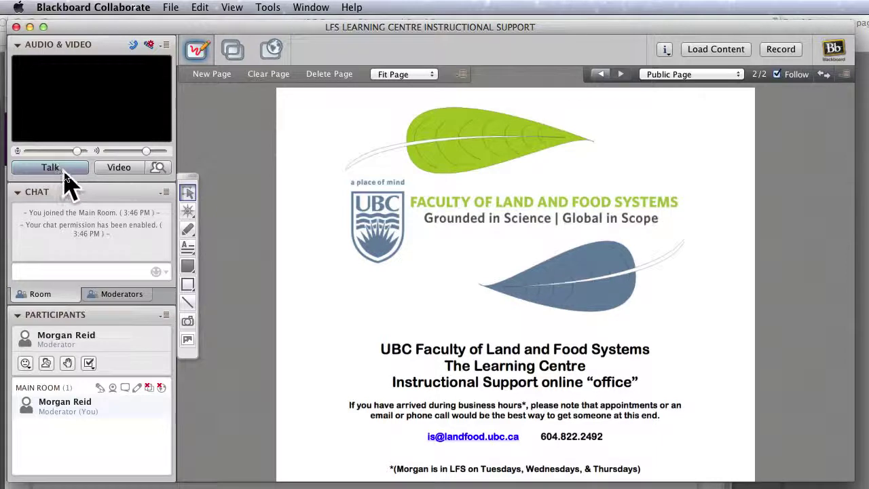
pyautogui.click(68, 169)
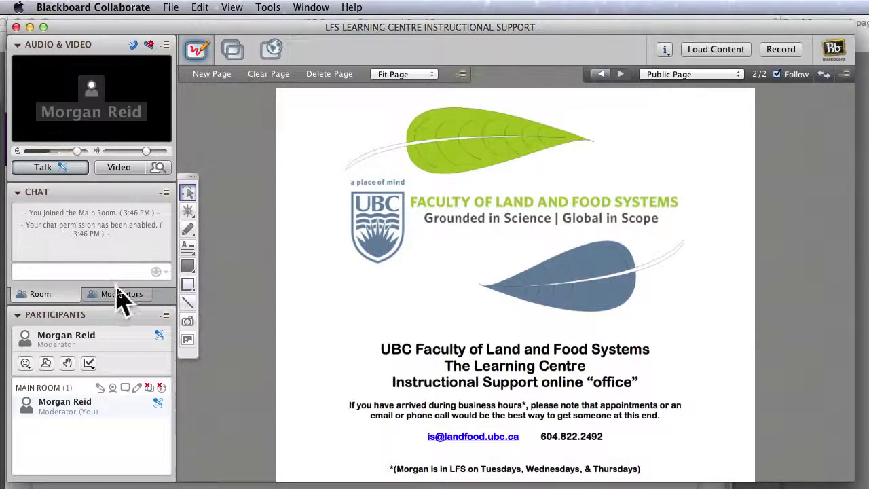
# Set Tools > Audio > Maximum Simultaneous Talkers to 3 and confirm.
pyautogui.click(268, 6)
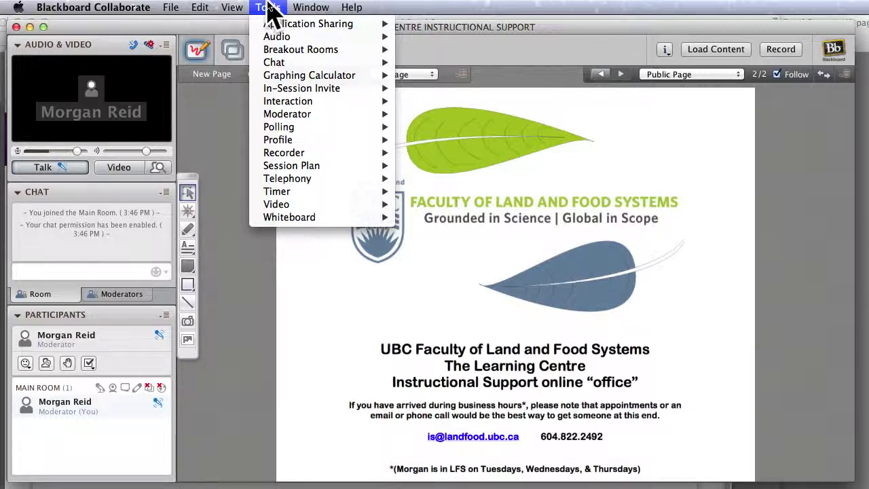
pyautogui.moveTo(282, 41)
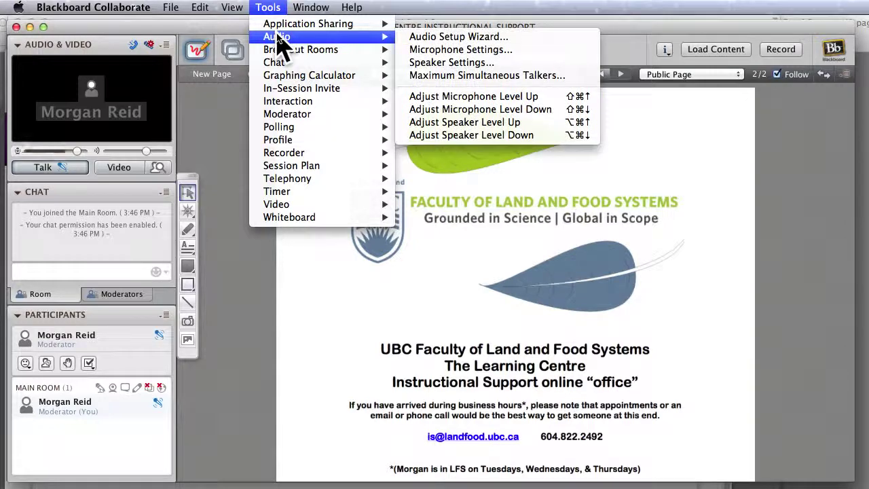
pyautogui.click(479, 75)
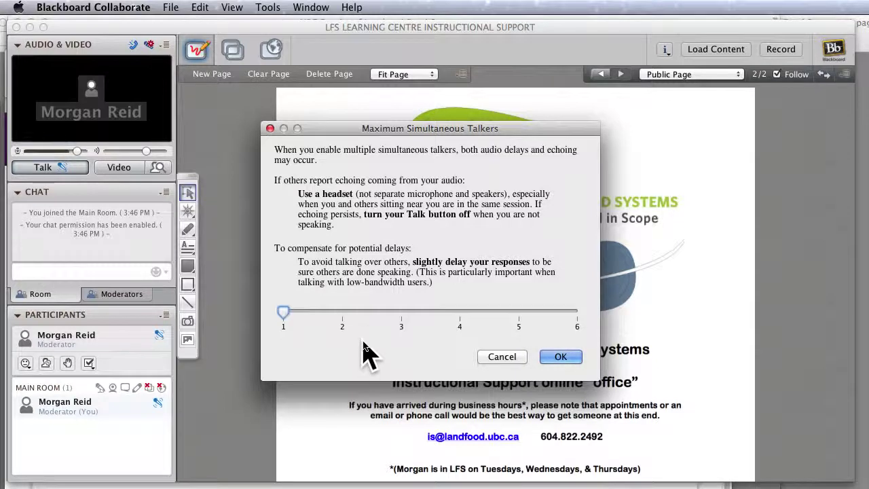
pyautogui.click(403, 313)
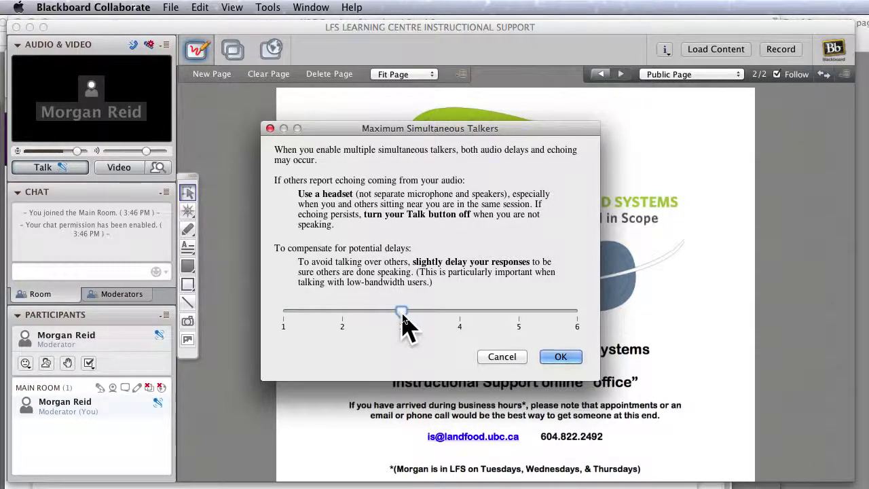
pyautogui.click(573, 361)
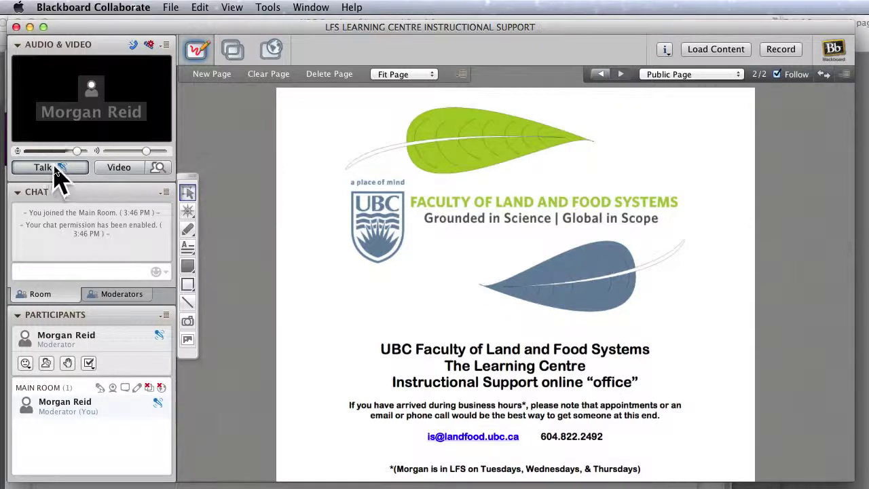
# Toggle the microphone off and on, post 'Can you hear me?' in chat, then visit Safari and return.
pyautogui.click(56, 170)
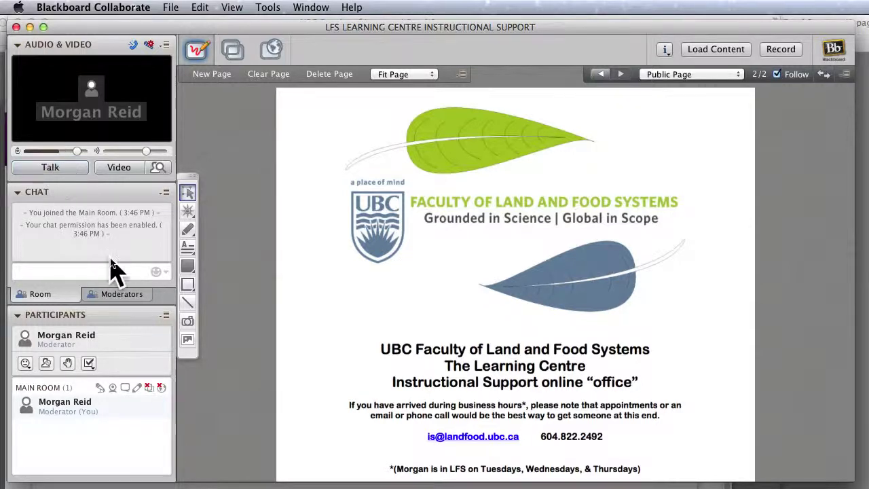
pyautogui.click(59, 170)
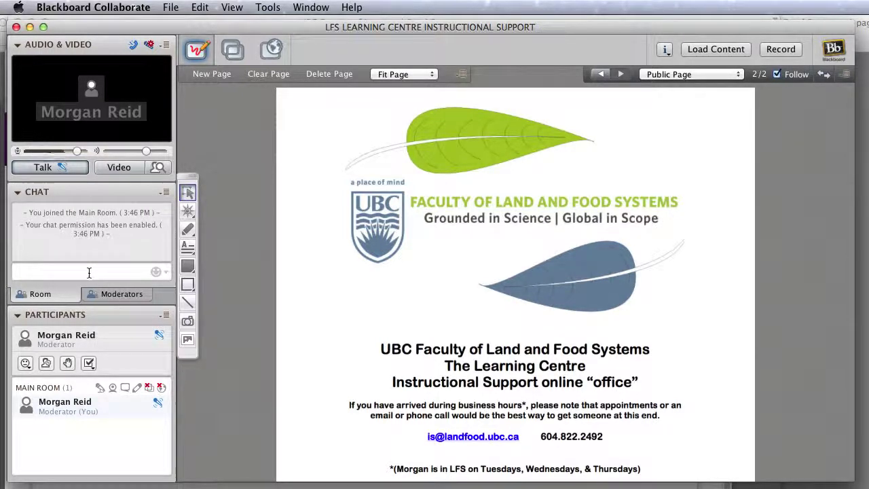
pyautogui.write('Can ')
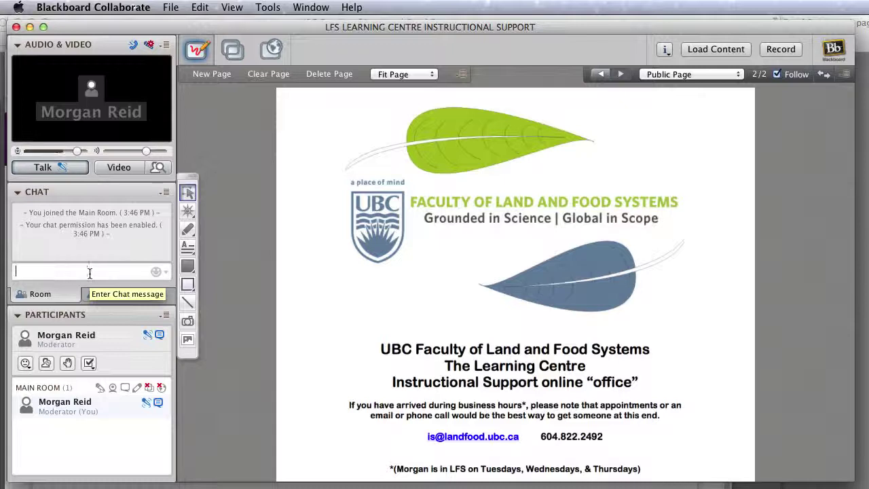
pyautogui.write('you hear me?')
pyautogui.press('Return')
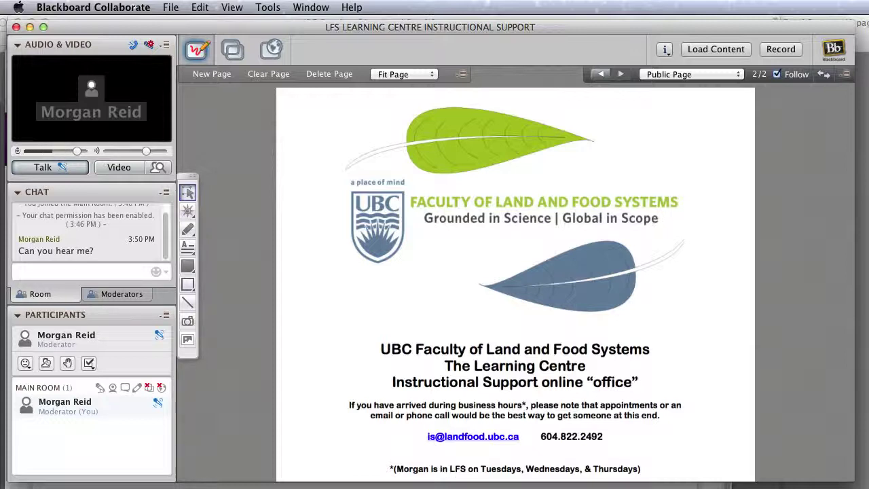
pyautogui.press('super+Tab')
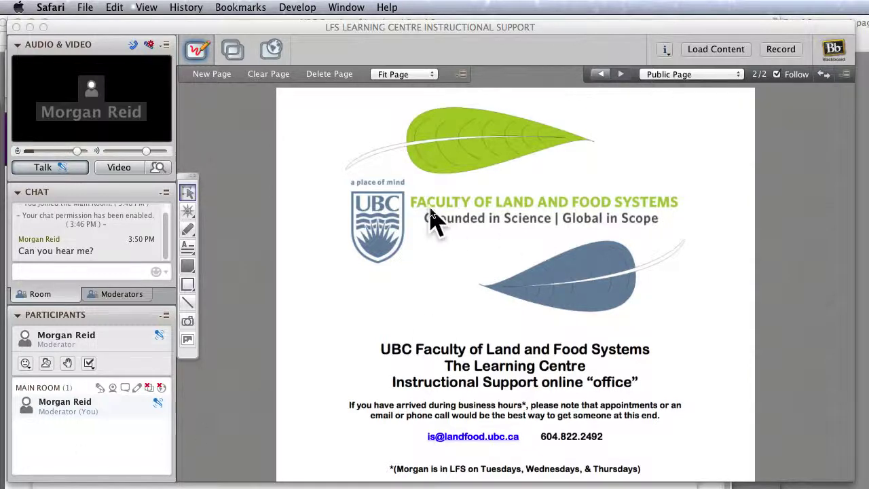
pyautogui.click(67, 271)
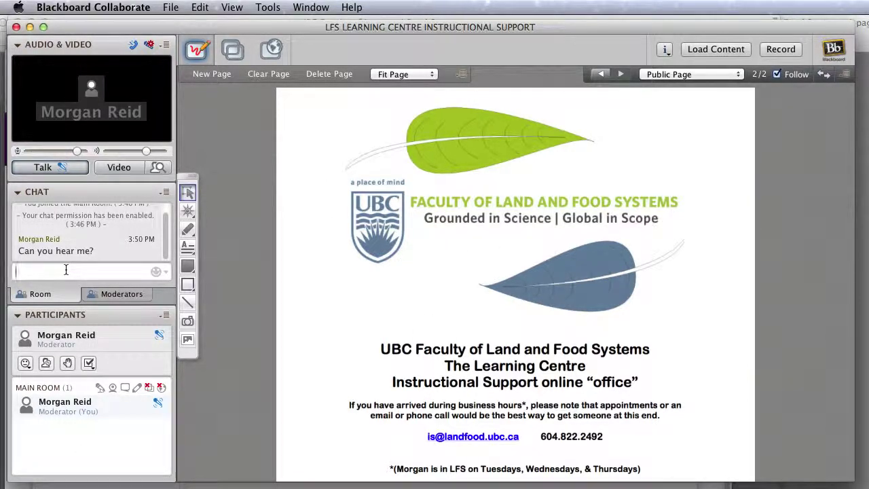
# Post the elearning.ubc.ca toolkit link in chat and move the branded slide to the bottom-right.
pyautogui.press('super+v')
pyautogui.press('Return')
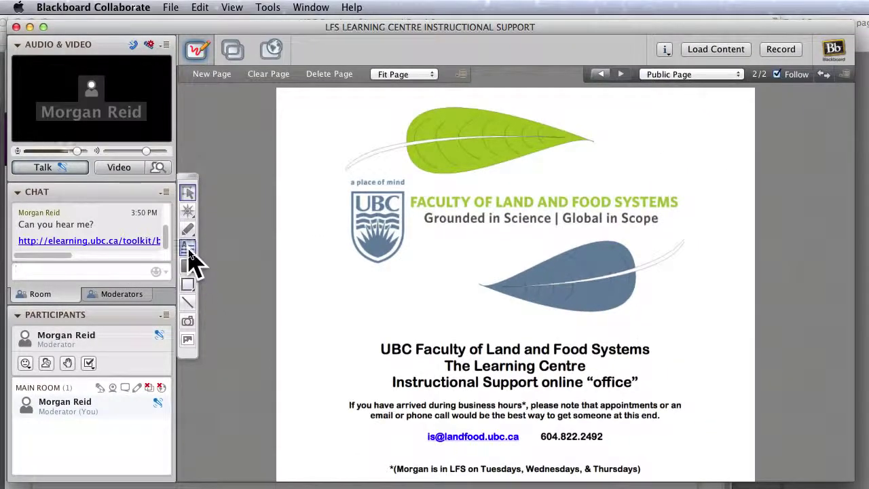
pyautogui.click(350, 309)
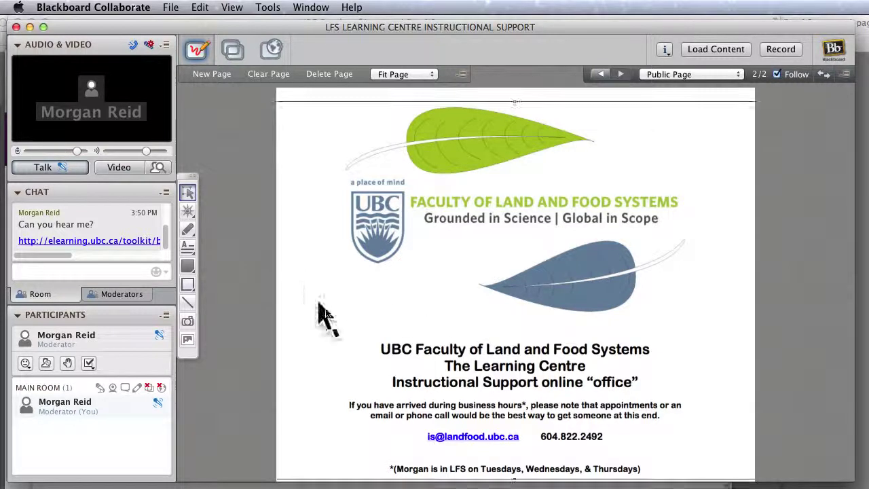
pyautogui.moveTo(388, 288); pyautogui.dragTo(775, 483)
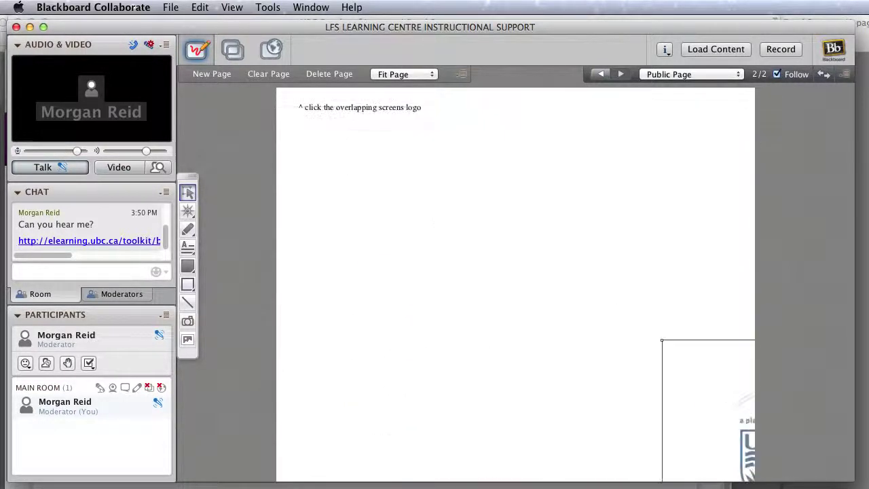
# Paste the toolkit link on the whiteboard and move it with the note to mid-page.
pyautogui.write('http://elearning.ubc.ca/toolkit/blackboard-collaborate-web-conferencing/')
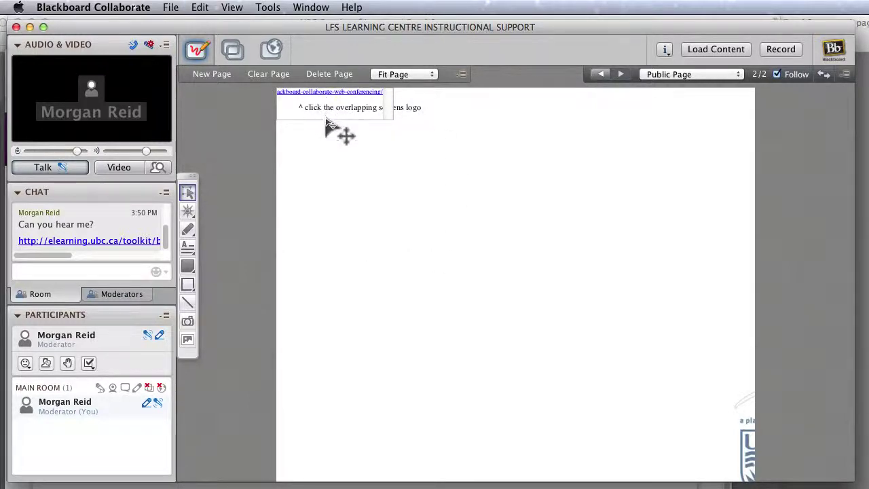
pyautogui.moveTo(359, 105); pyautogui.dragTo(456, 235)
pyautogui.moveTo(307, 106); pyautogui.dragTo(380, 241)
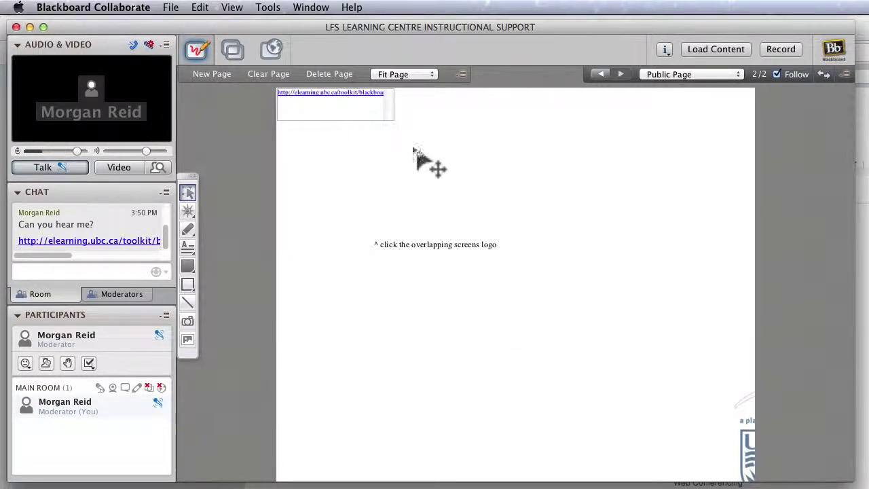
# Paste the toolkit link as the web tour address, then return to the whiteboard.
pyautogui.click(275, 50)
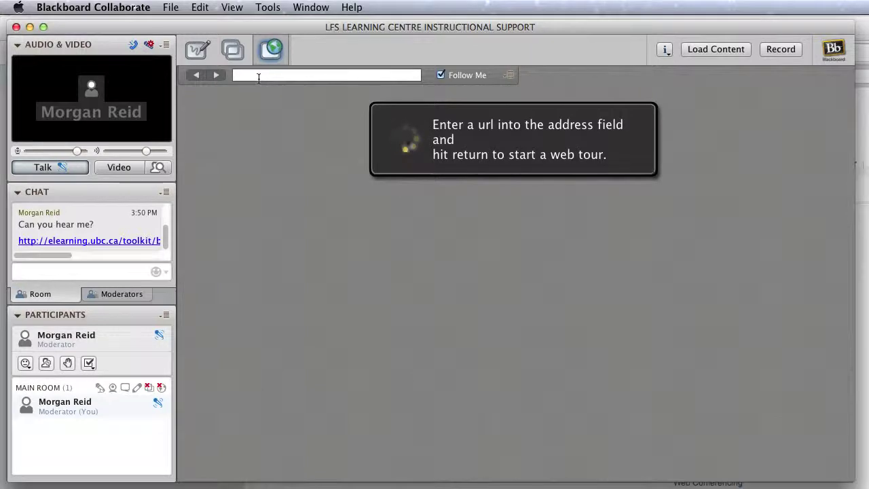
pyautogui.press('super+v')
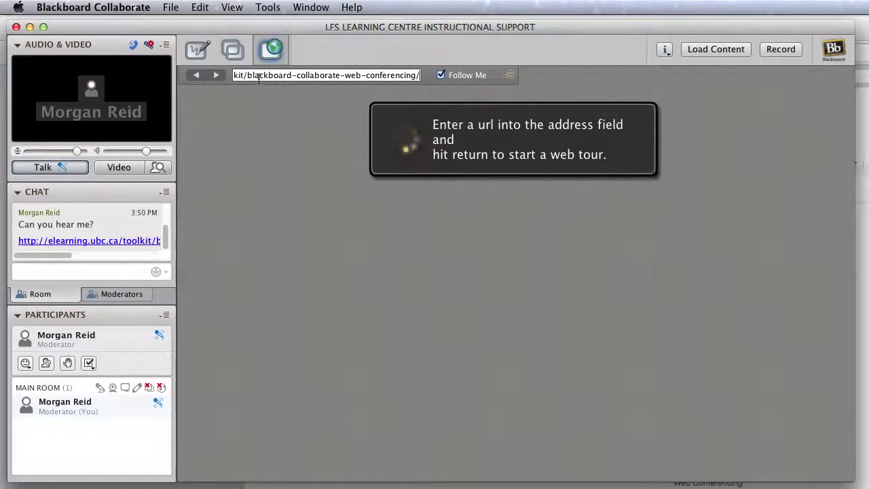
pyautogui.click(194, 53)
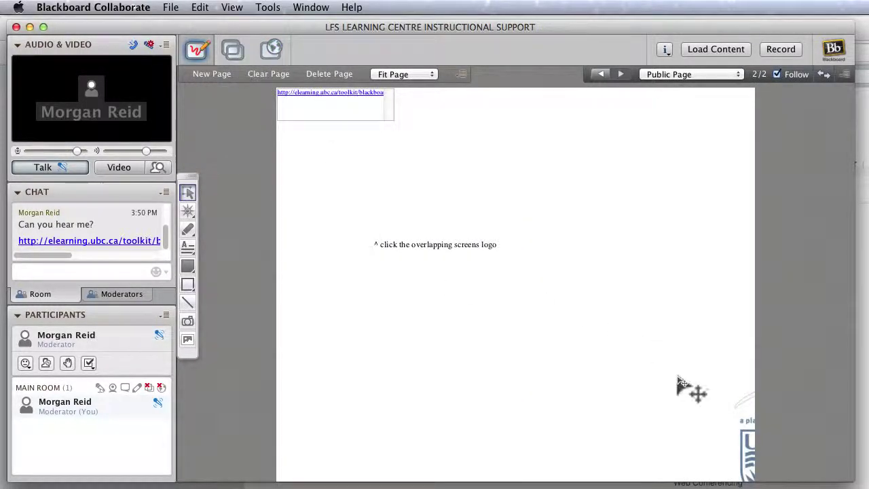
# Drag the UBC Land and Food Systems slide image to cover the whiteboard page.
pyautogui.moveTo(751, 462); pyautogui.dragTo(376, 232)
pyautogui.click(287, 125)
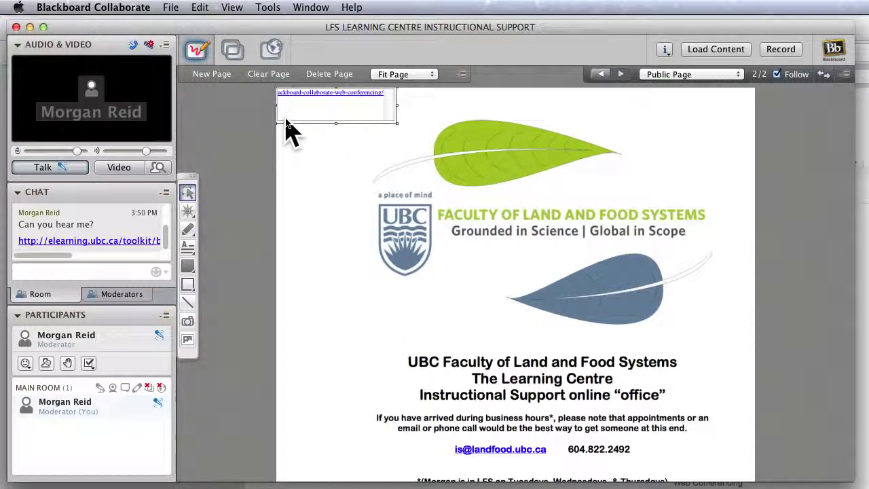
pyautogui.click(287, 125)
pyautogui.moveTo(446, 278); pyautogui.dragTo(411, 247)
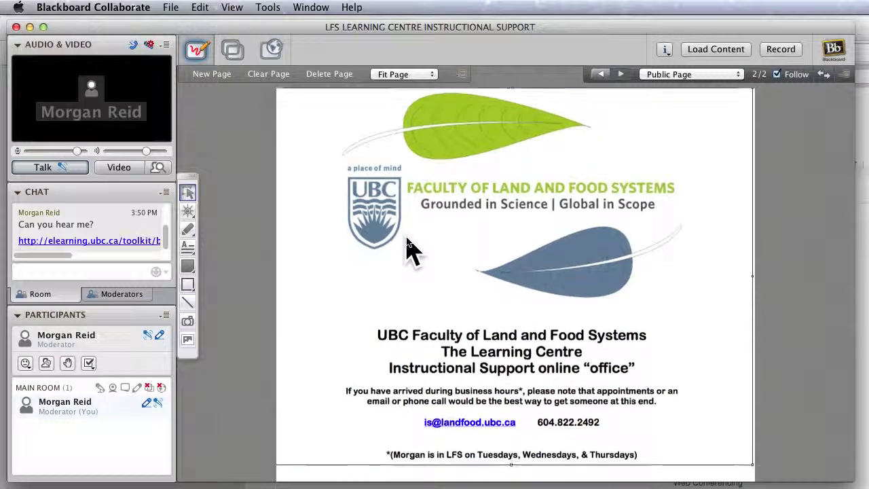
pyautogui.click(273, 50)
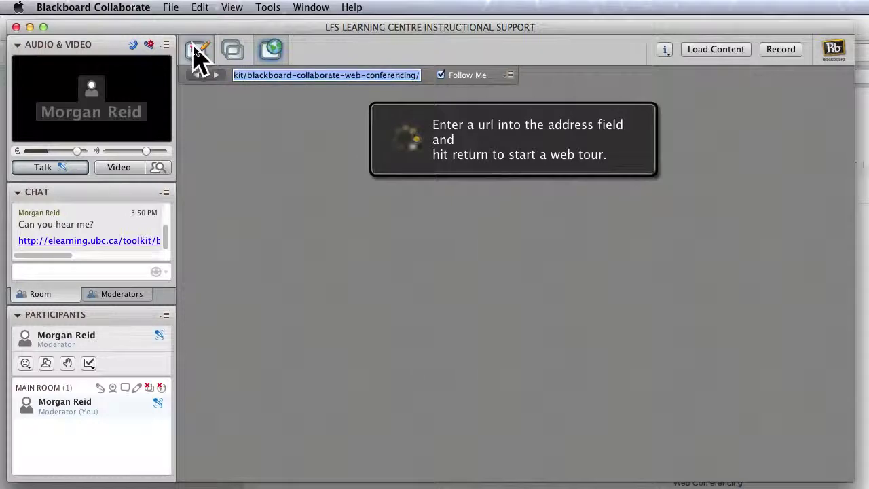
pyautogui.click(197, 53)
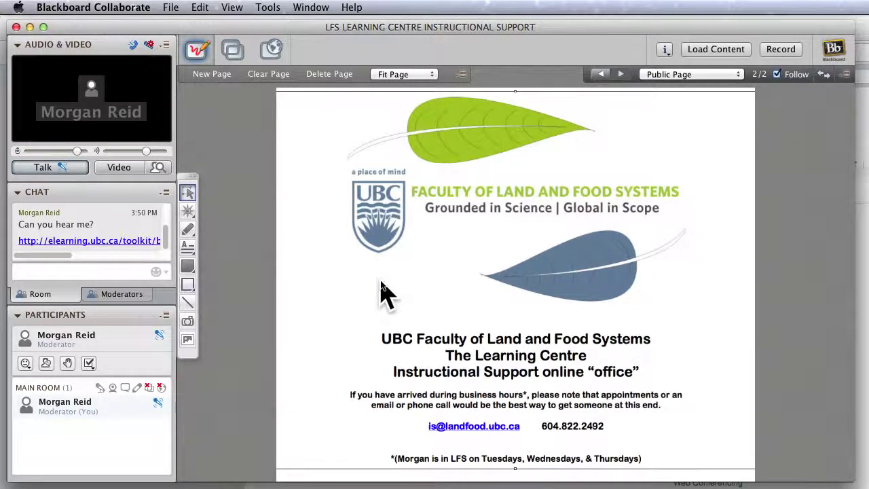
pyautogui.moveTo(381, 281); pyautogui.dragTo(382, 277)
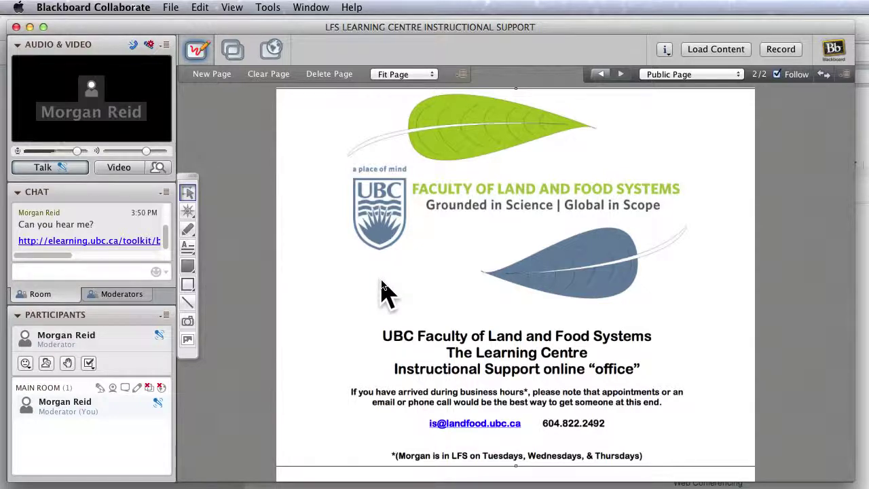
pyautogui.click(95, 273)
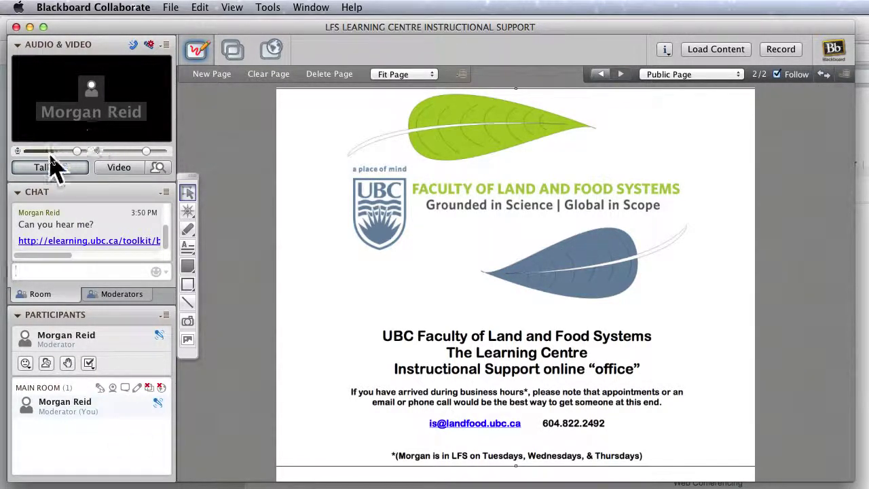
pyautogui.click(117, 168)
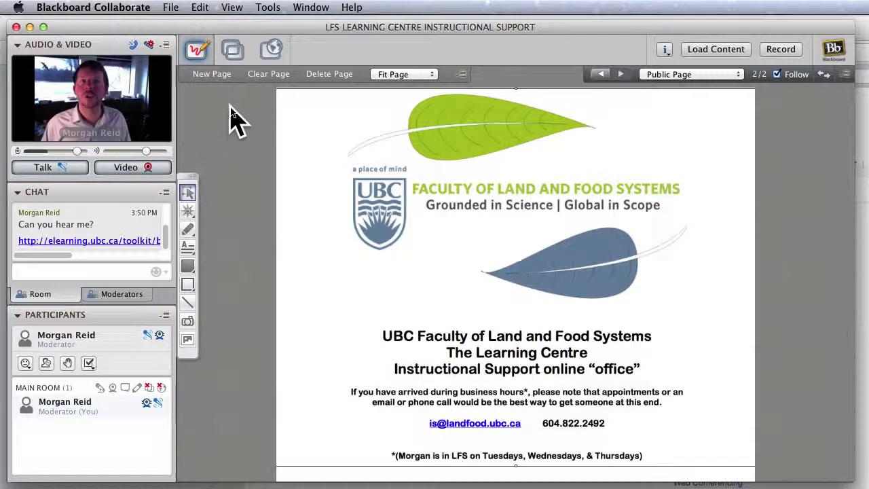
pyautogui.click(119, 168)
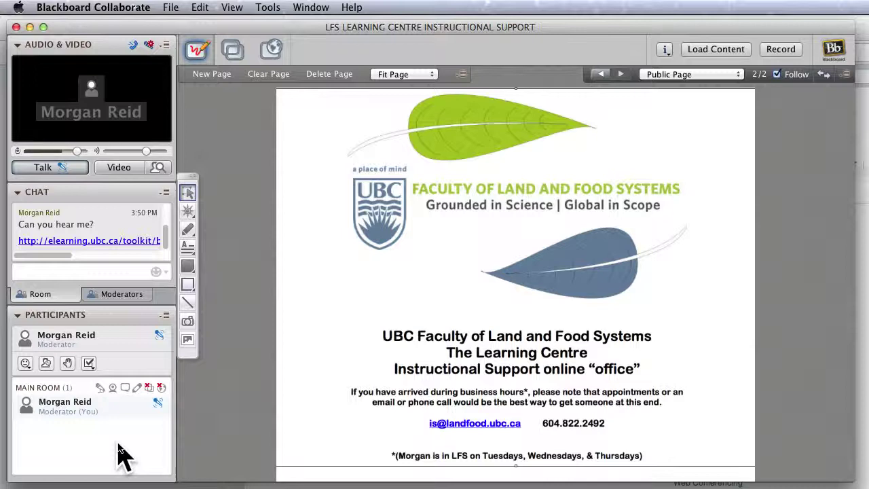
# Look through the File menu's New and Save submenus, then choose File > Open > Multimedia....
pyautogui.moveTo(167, 417)
pyautogui.click(170, 10)
pyautogui.moveTo(176, 28)
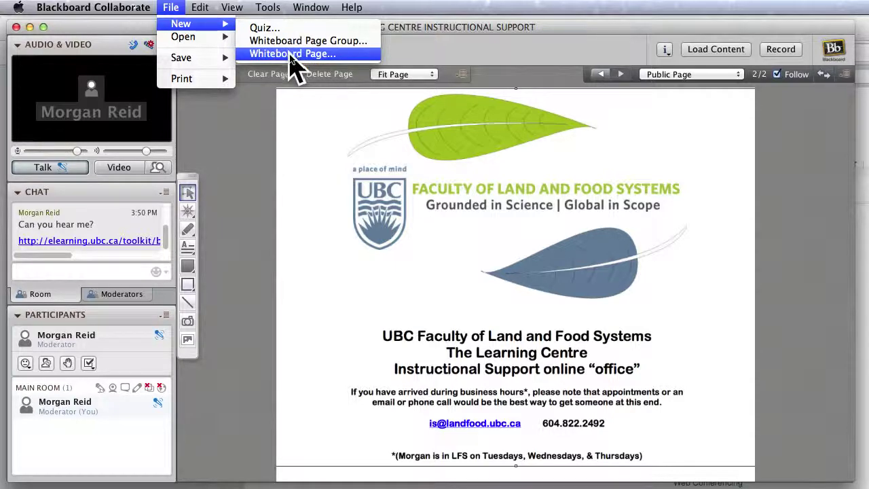
pyautogui.moveTo(204, 59)
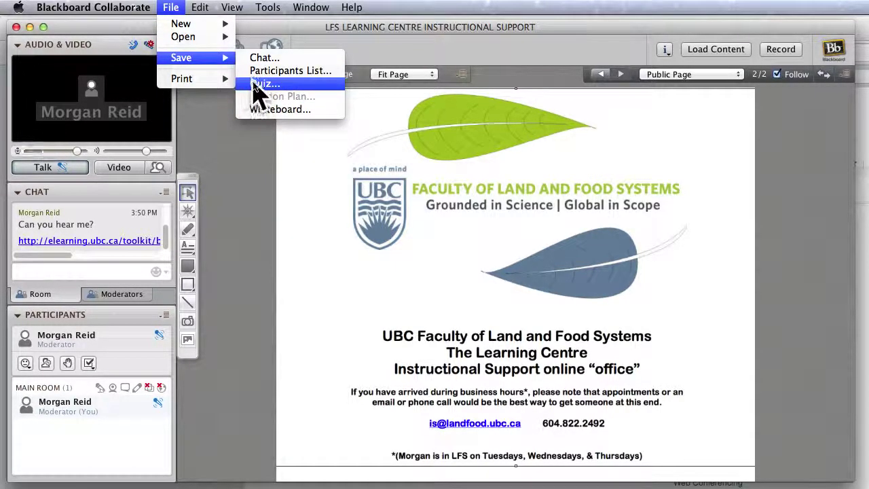
pyautogui.moveTo(218, 40)
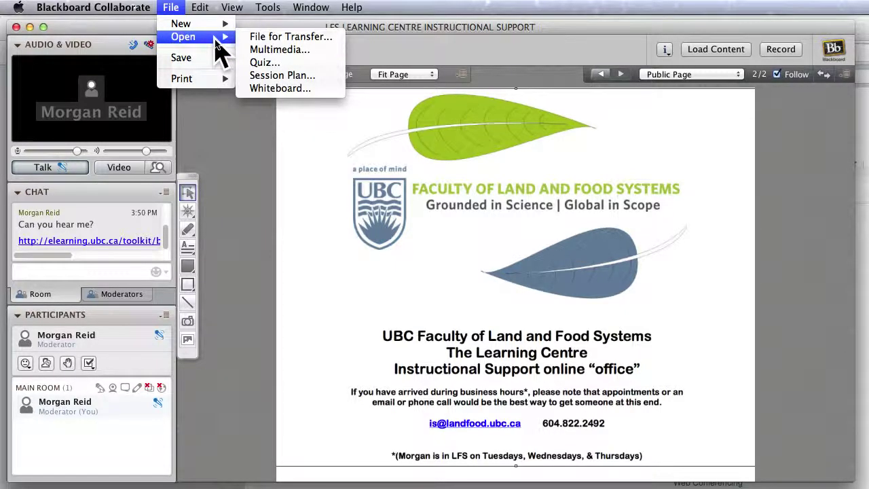
pyautogui.click(310, 50)
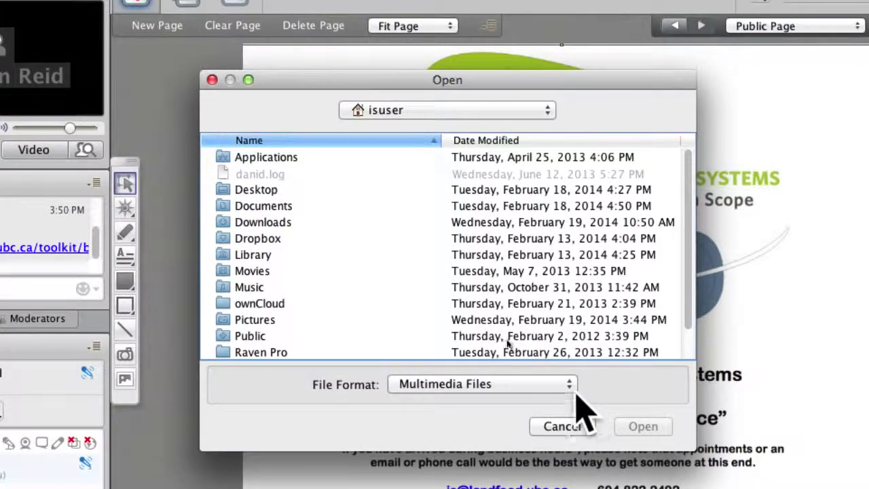
# Check the supported multimedia file formats, cancel the Open dialog, and close the Multimedia Library.
pyautogui.click(522, 344)
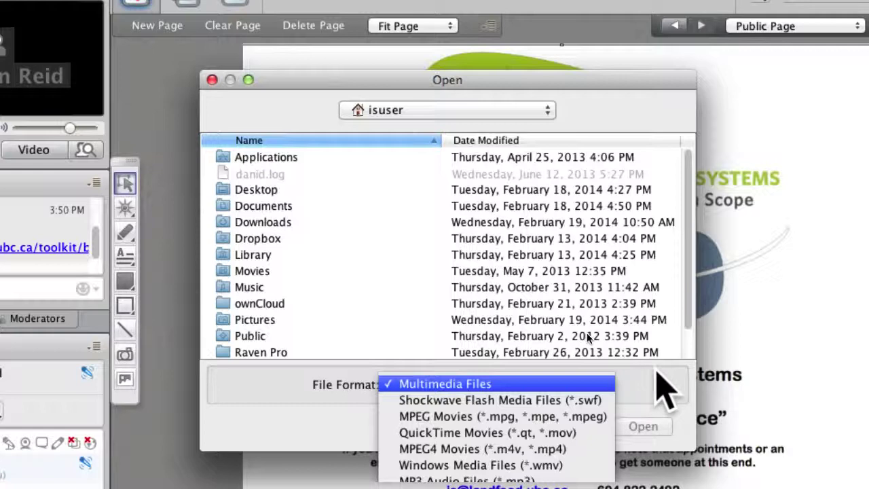
pyautogui.click(656, 372)
pyautogui.click(582, 426)
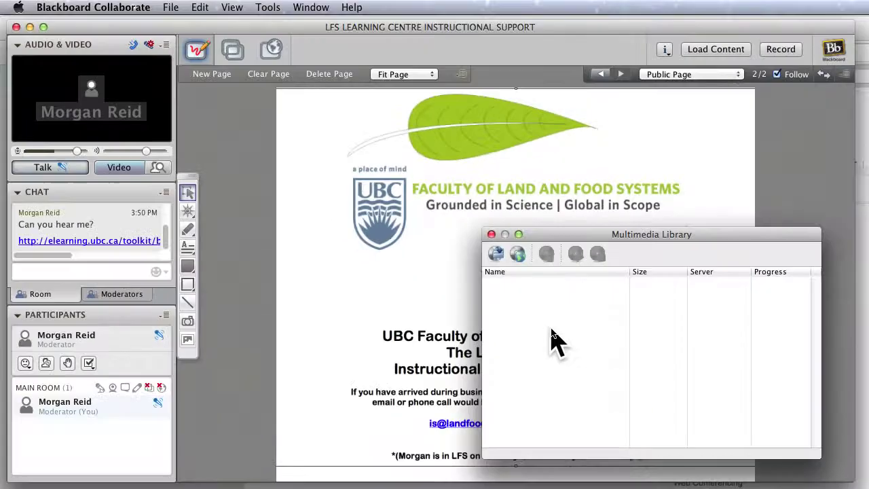
pyautogui.click(492, 235)
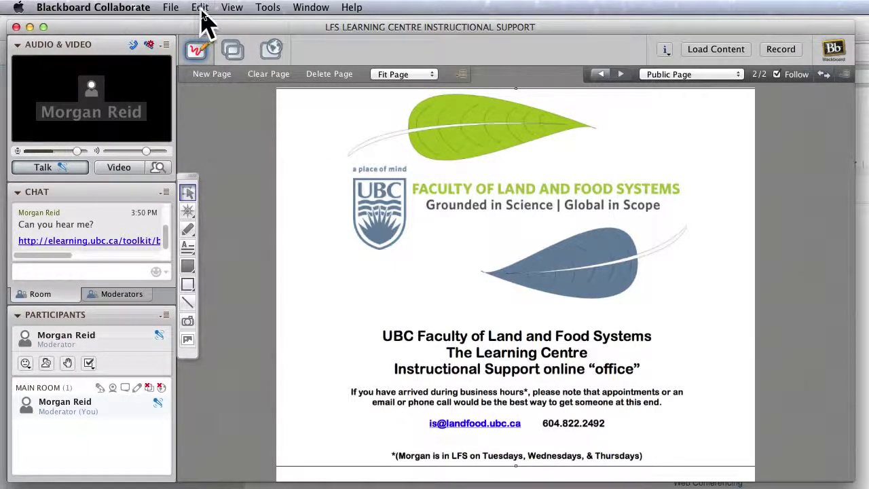
# Browse the Tools menu's Audio submenu and the Recorder options Record and Erase Recording.
pyautogui.click(269, 8)
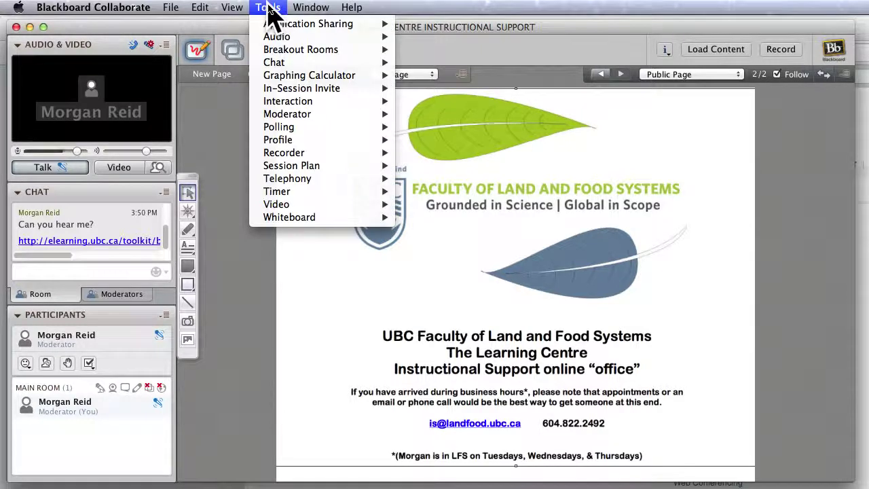
pyautogui.moveTo(293, 39)
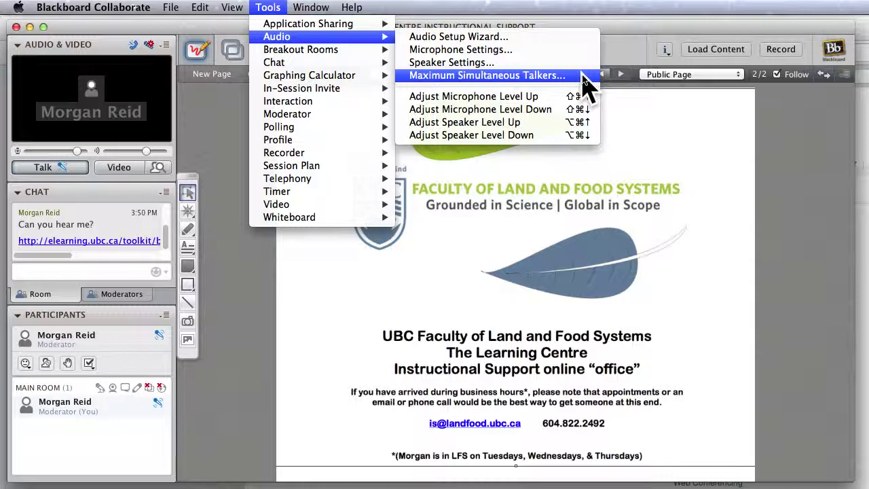
pyautogui.moveTo(362, 155)
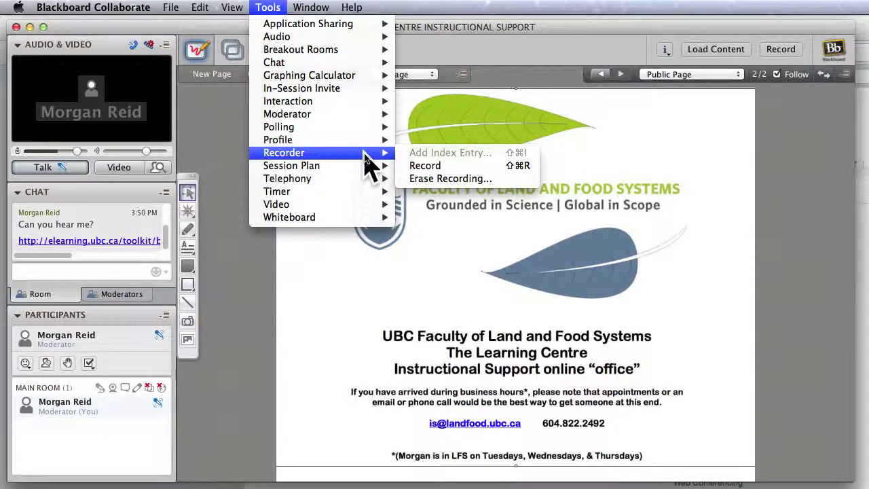
# Show Tools > Polling with its Polling Type list and the Yes/No/None poll responses.
pyautogui.moveTo(357, 129)
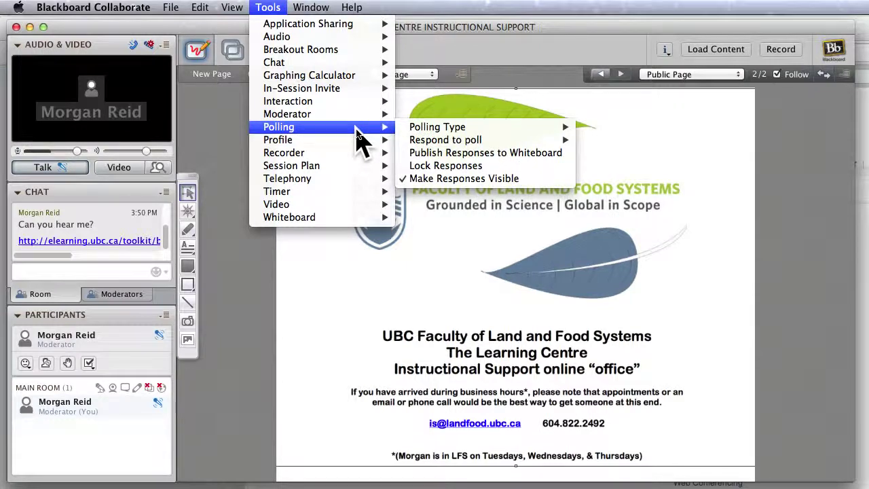
pyautogui.moveTo(501, 134)
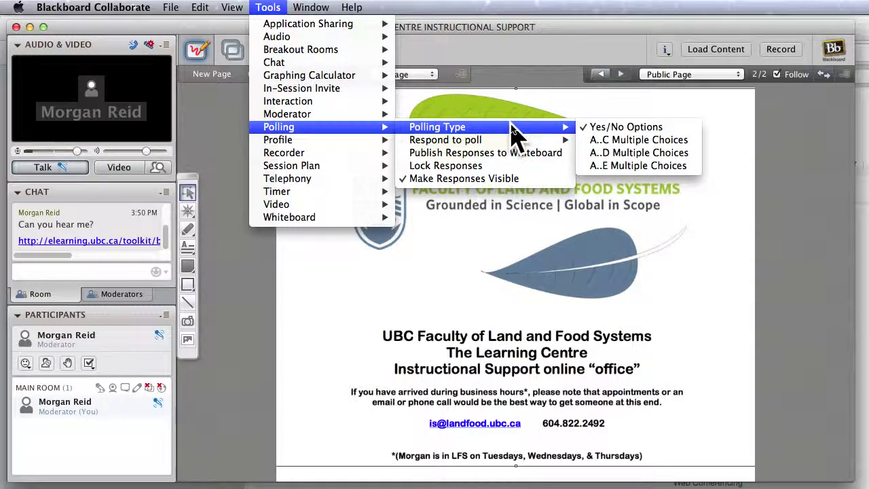
pyautogui.moveTo(519, 143)
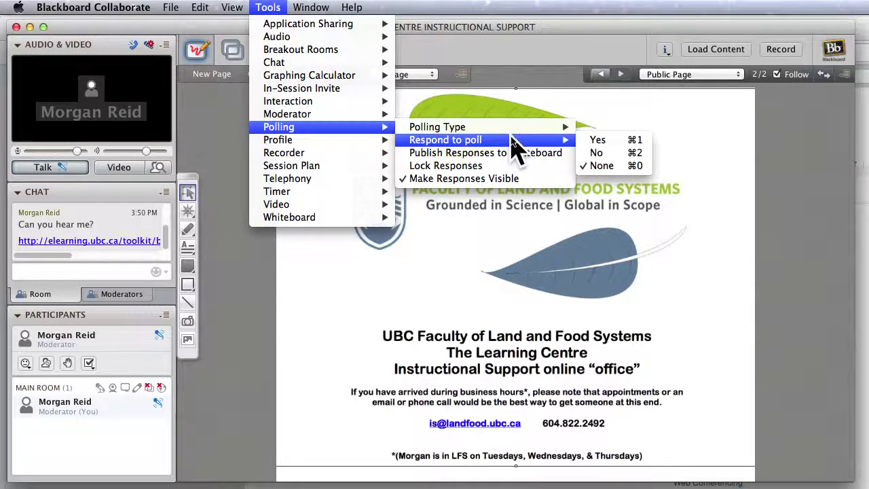
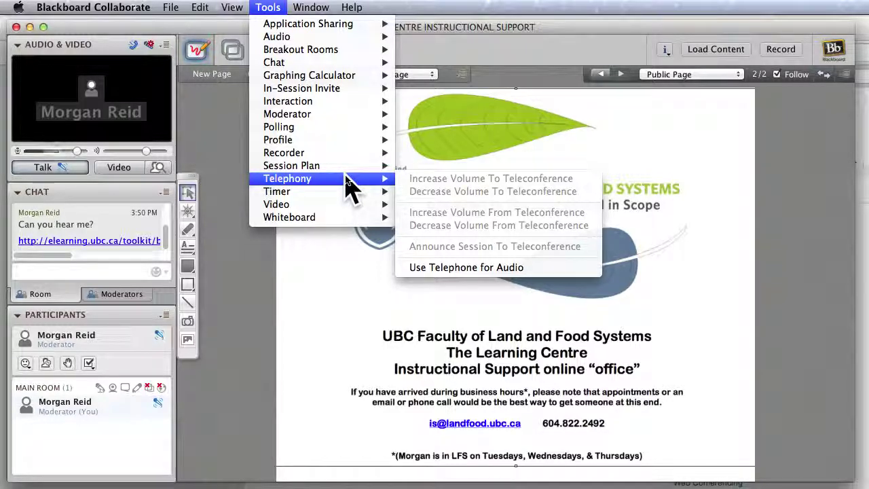
# Close the Telephony submenu to get back to the UBC office slide on the whiteboard.
pyautogui.click(331, 303)
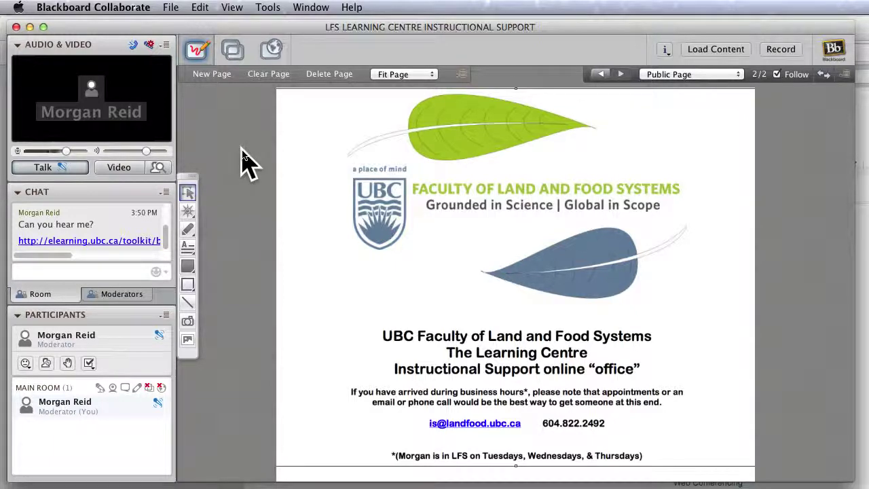
# Share the Safari application from the Application Sharing selections.
pyautogui.click(233, 52)
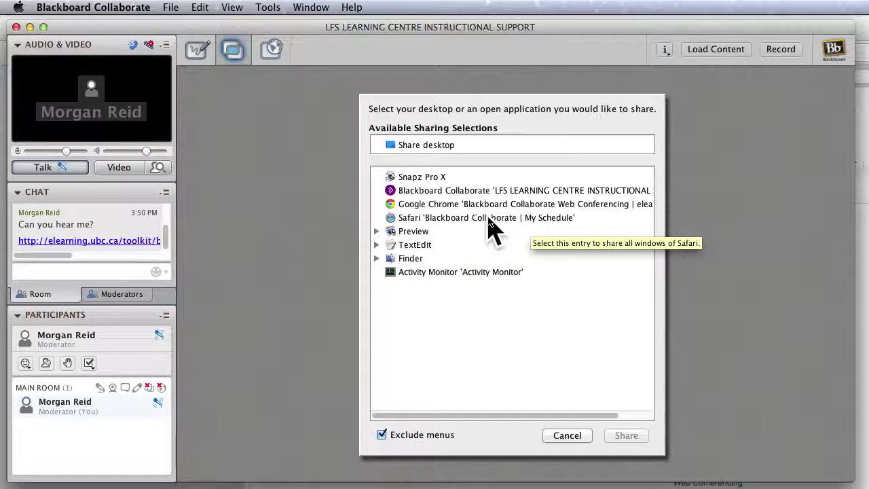
pyautogui.doubleClick(454, 219)
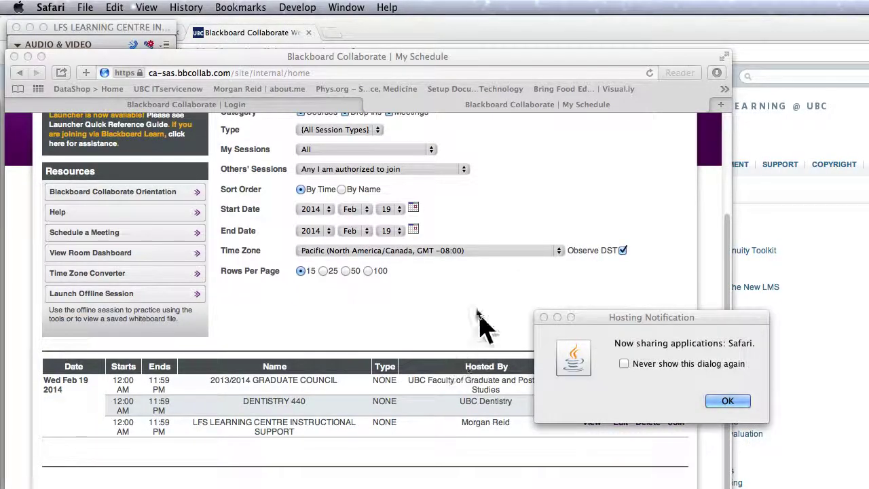
# Dismiss the hosting notice, reposition the shared Safari window and show My Schedule from the top.
pyautogui.click(725, 402)
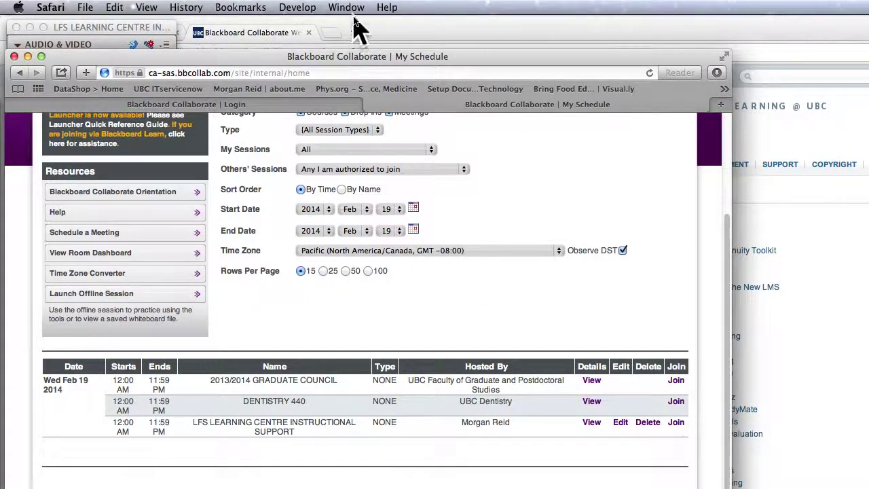
pyautogui.moveTo(351, 49); pyautogui.dragTo(518, 49)
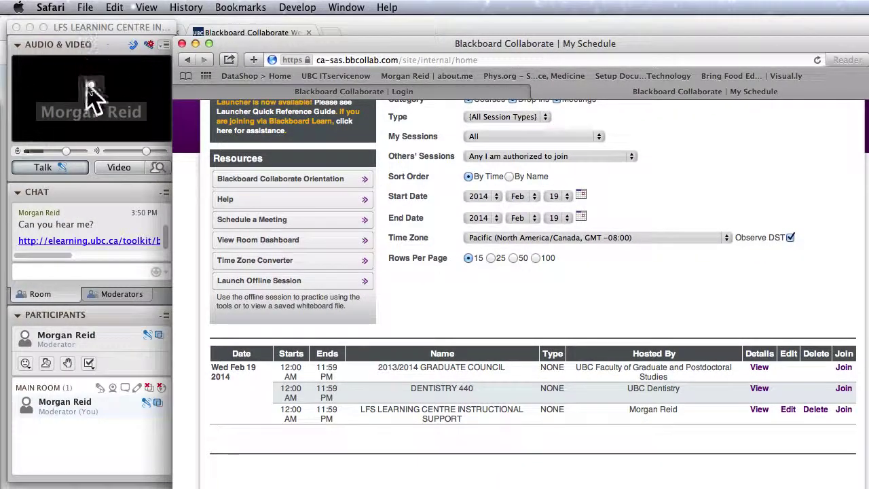
pyautogui.moveTo(378, 42); pyautogui.dragTo(259, 28)
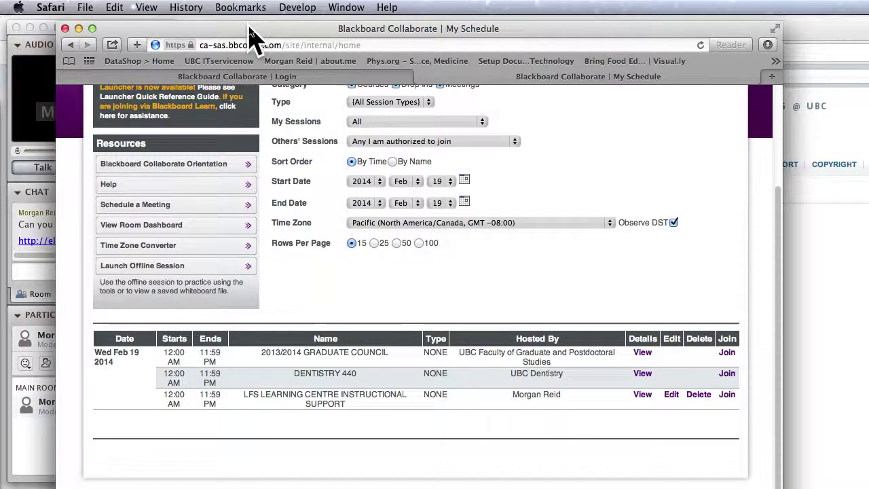
pyautogui.scroll(5, 382, 246)
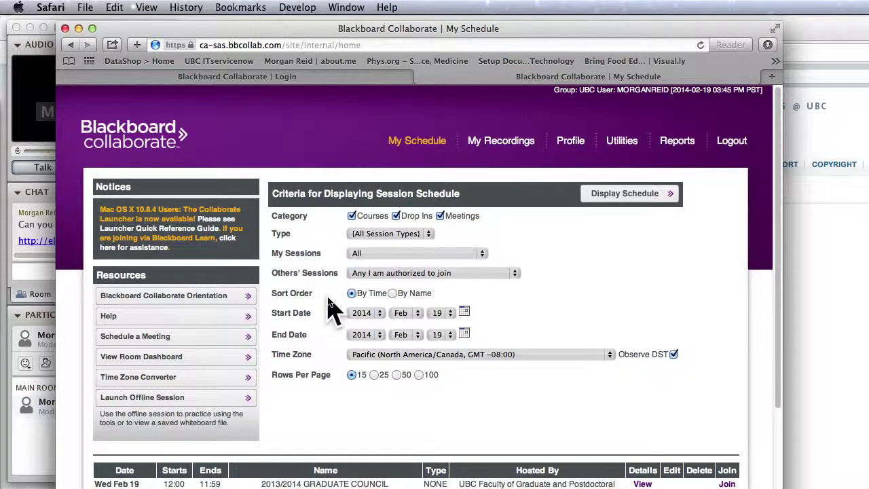
pyautogui.scroll(-5, 524, 268)
pyautogui.scroll(4, 524, 265)
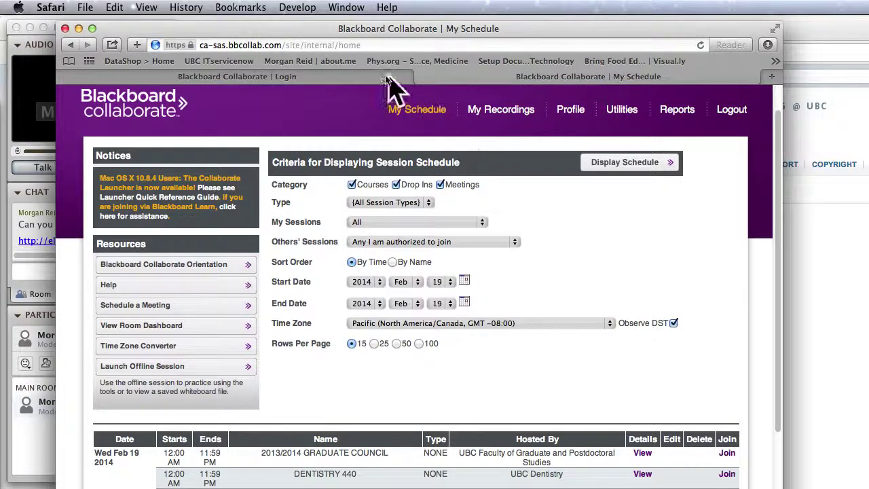
pyautogui.moveTo(339, 33); pyautogui.dragTo(353, 31)
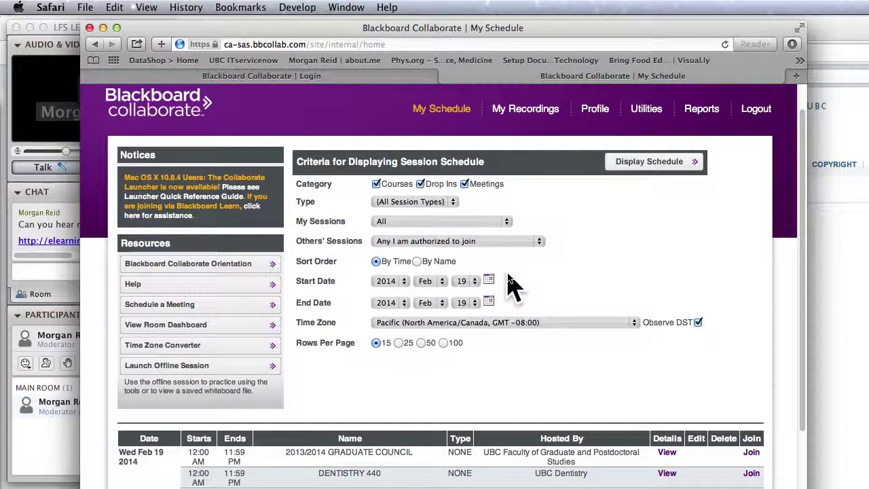
pyautogui.press('super+Tab')
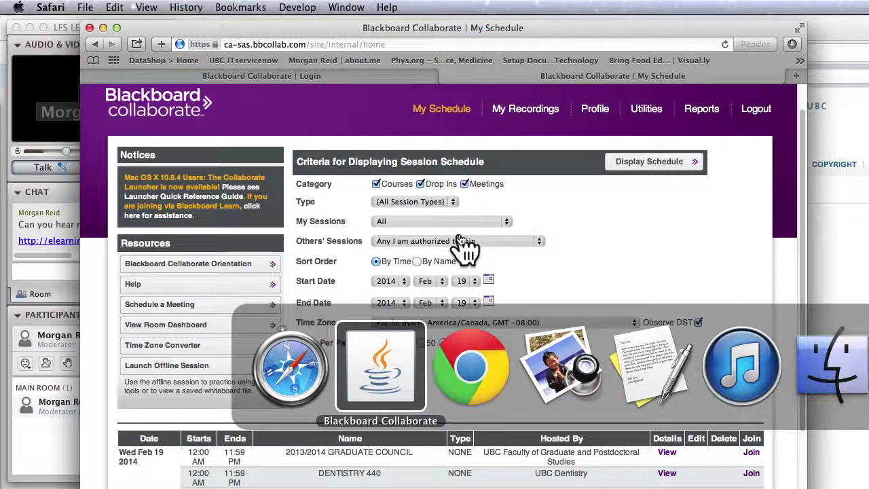
# Switch between Collaborate and the Safari My Schedule page, browsing Safari's menus.
pyautogui.click(267, 8)
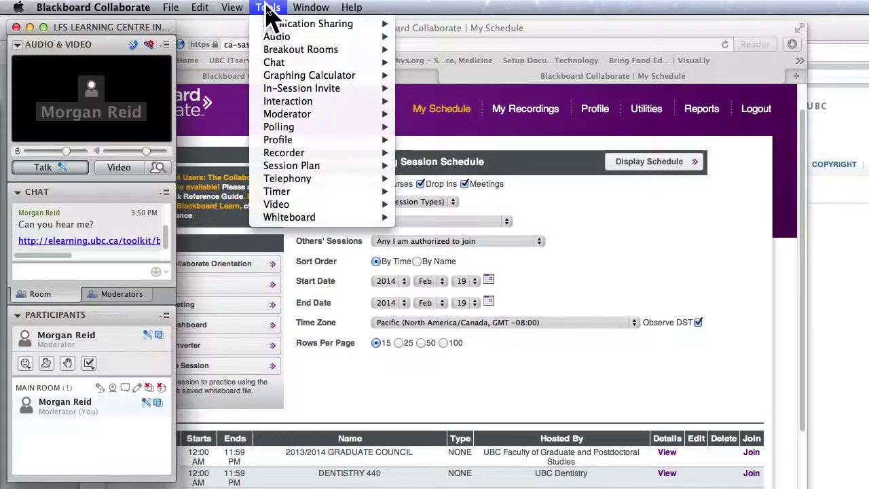
pyautogui.moveTo(301, 34)
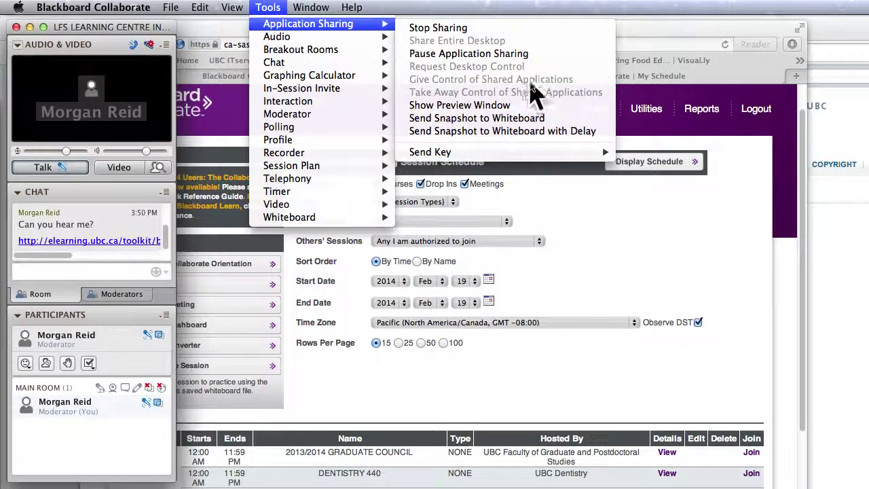
pyautogui.click(599, 241)
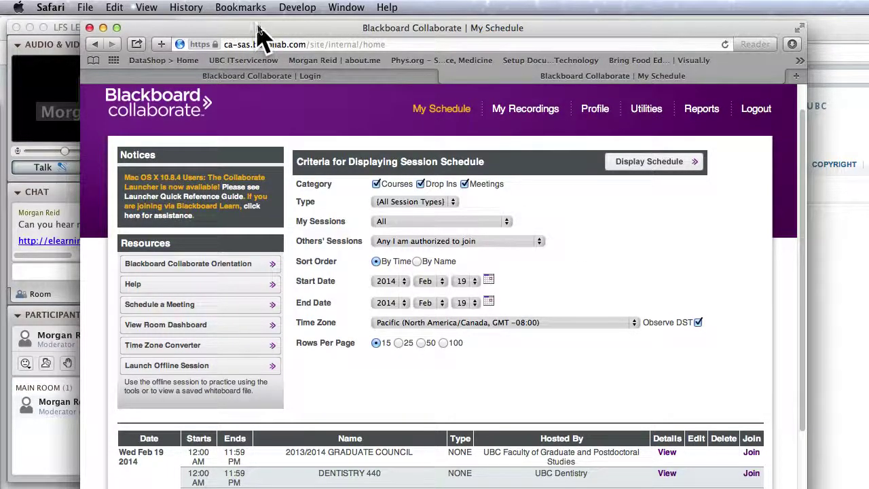
pyautogui.click(297, 8)
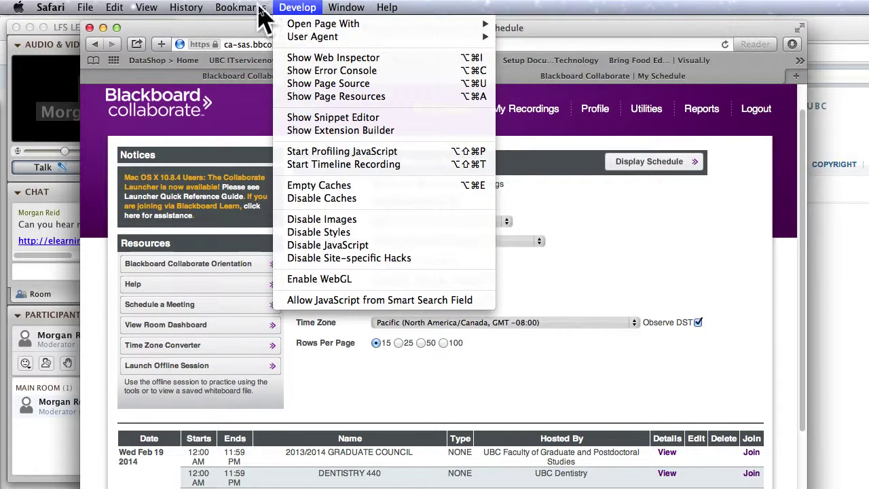
# Stop sharing Safari with Tools > Application Sharing > Stop Sharing.
pyautogui.press('super+Tab')
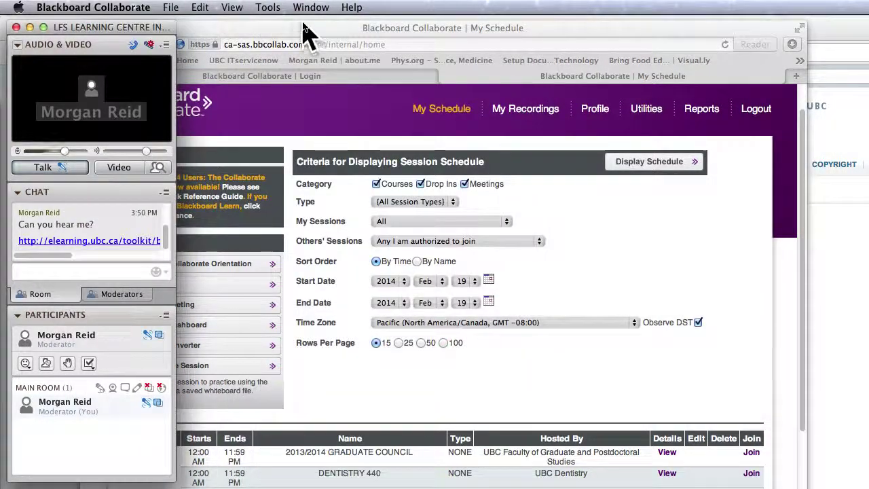
pyautogui.click(269, 10)
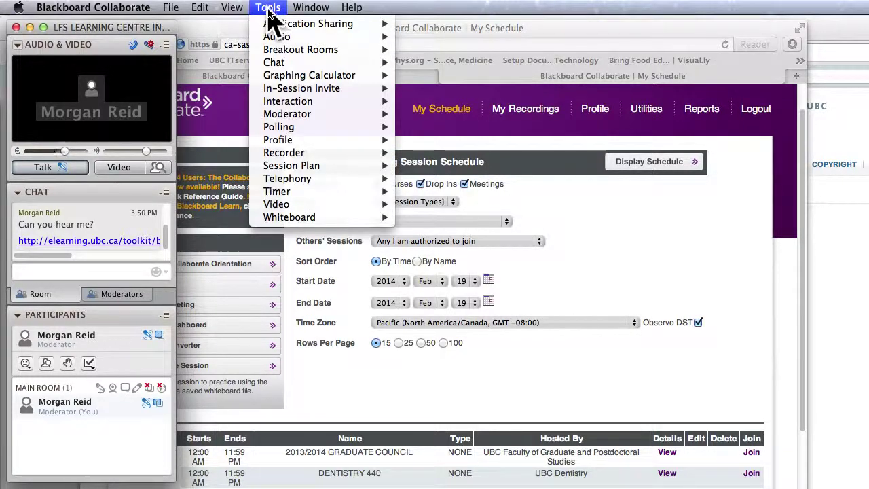
pyautogui.moveTo(277, 24)
pyautogui.click(435, 31)
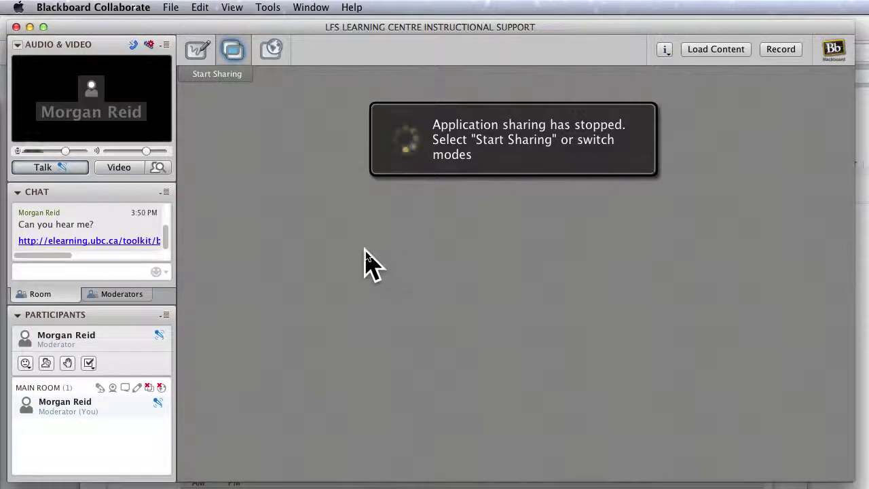
# Close the Tools menu unused and switch back to Whiteboard mode.
pyautogui.click(267, 9)
pyautogui.click(271, 8)
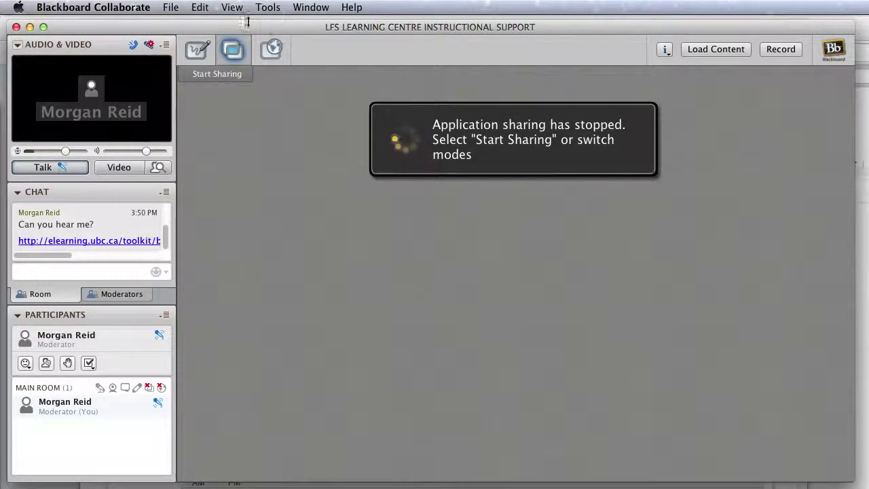
pyautogui.click(195, 51)
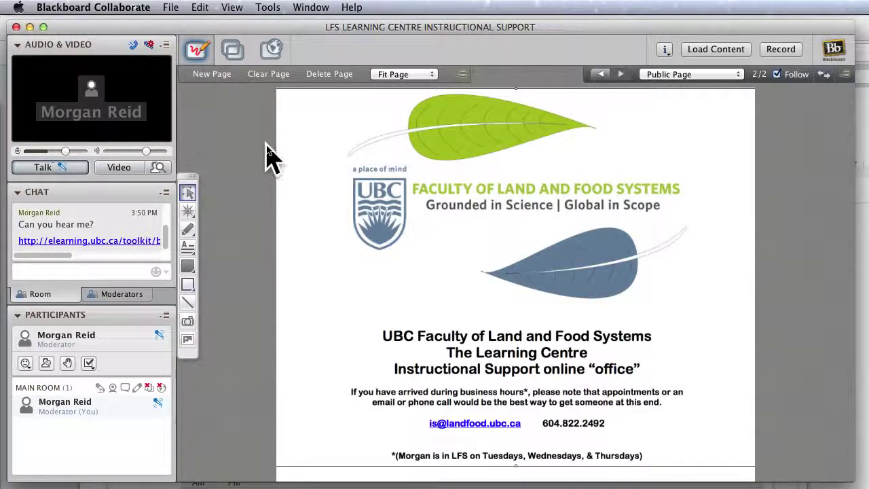
pyautogui.press('super+Tab')
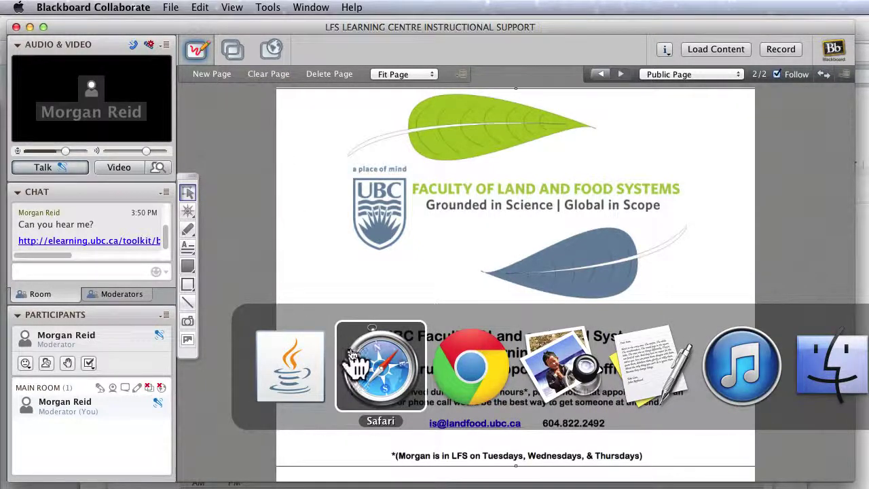
pyautogui.click(370, 364)
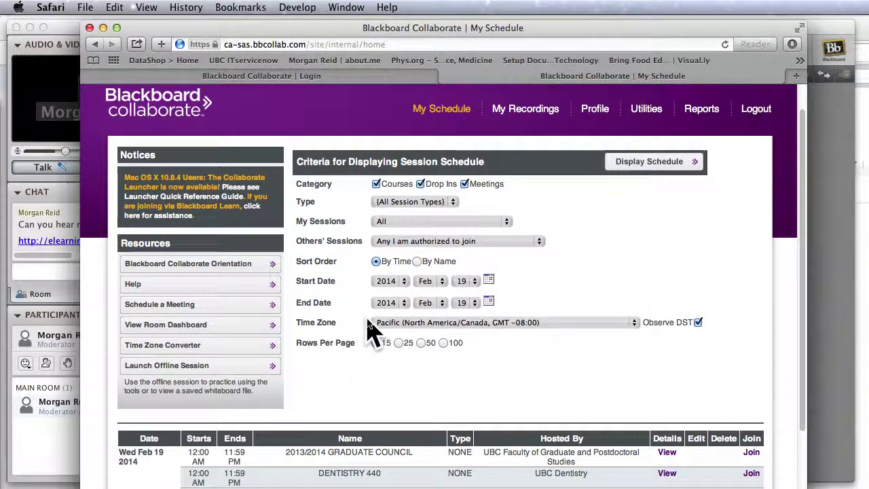
pyautogui.press('super+Tab')
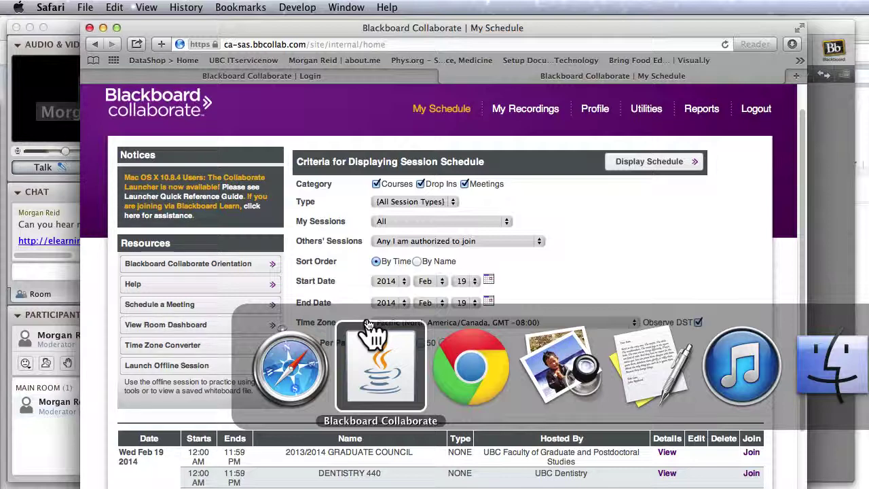
pyautogui.click(372, 333)
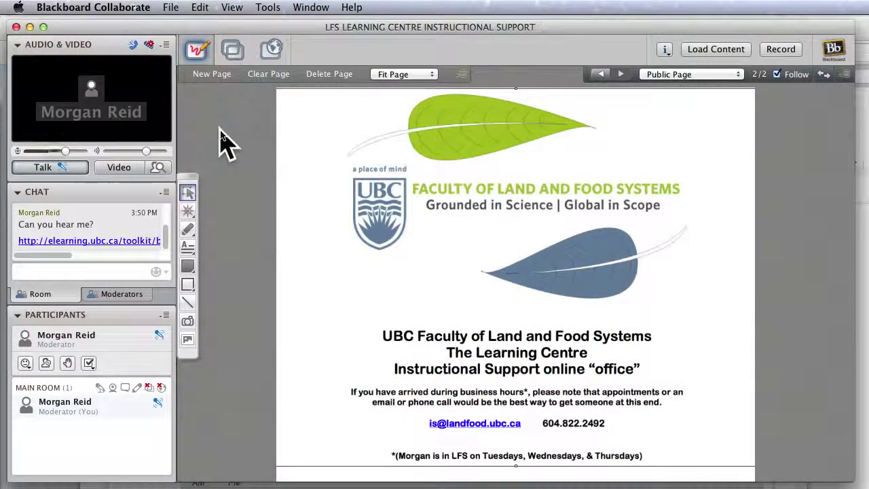
pyautogui.click(268, 6)
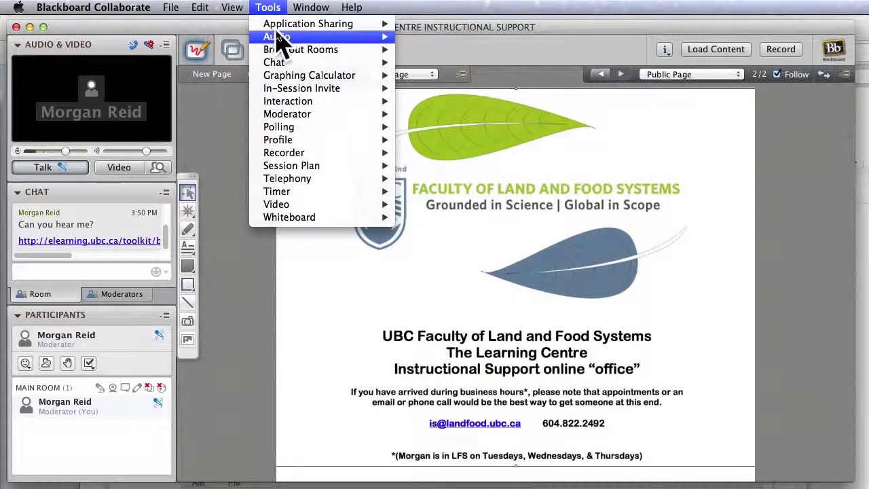
pyautogui.moveTo(282, 27)
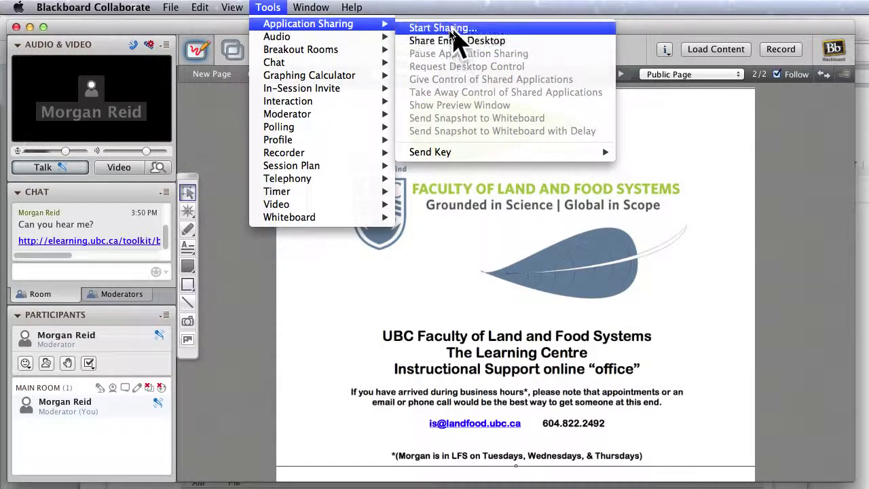
pyautogui.click(239, 136)
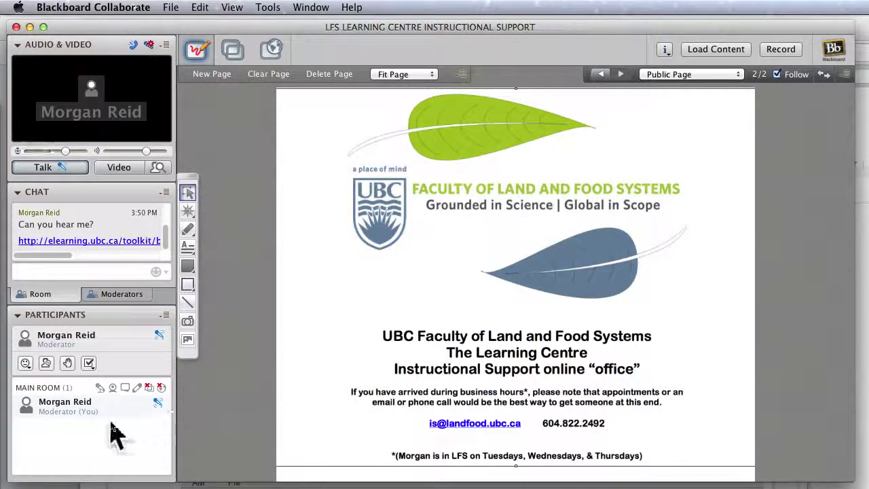
pyautogui.moveTo(114, 414)
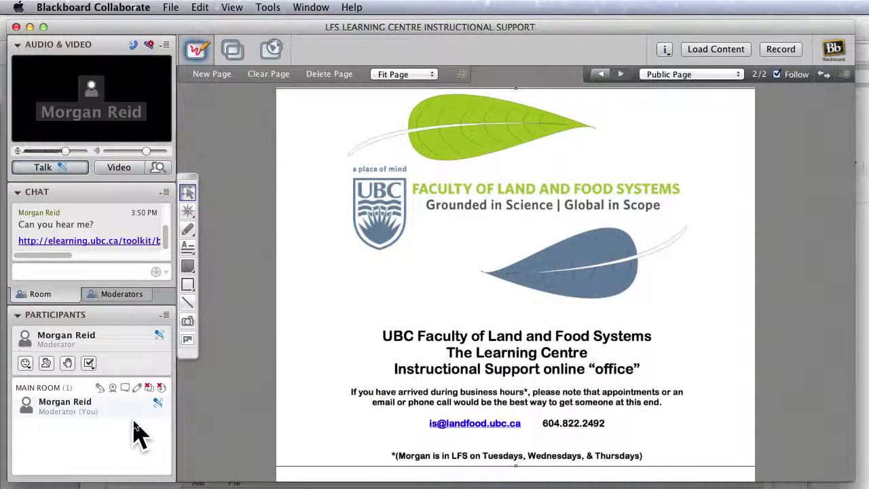
# Move the Participants panel to the left column's top, float and enlarge it, then dock it back.
pyautogui.moveTo(108, 316); pyautogui.dragTo(113, 81)
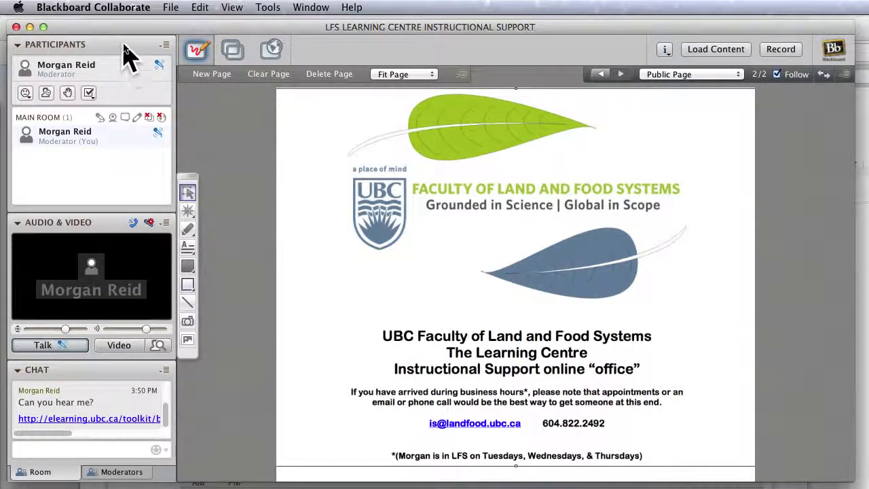
pyautogui.moveTo(122, 45); pyautogui.dragTo(178, 97)
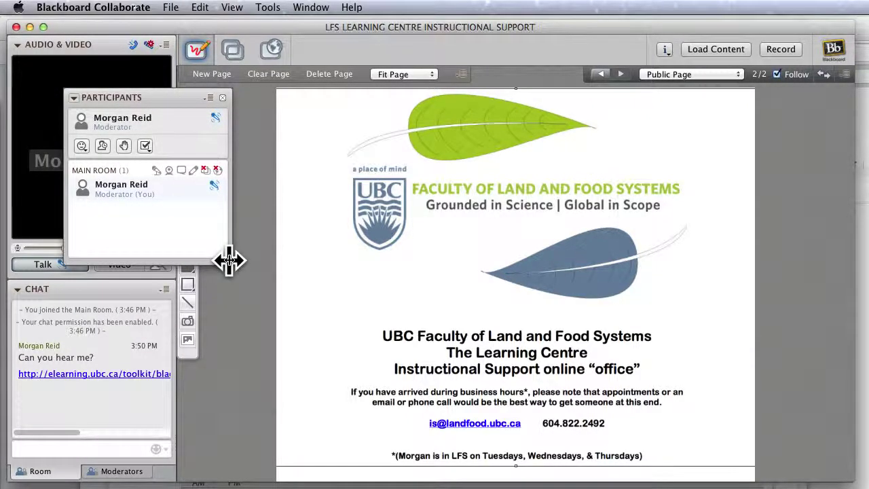
pyautogui.moveTo(230, 261); pyautogui.dragTo(229, 479)
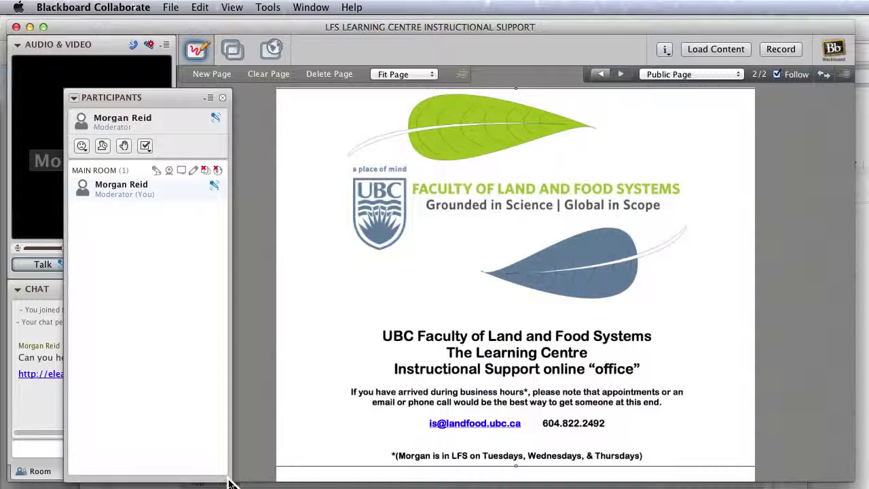
pyautogui.moveTo(176, 99); pyautogui.dragTo(128, 140)
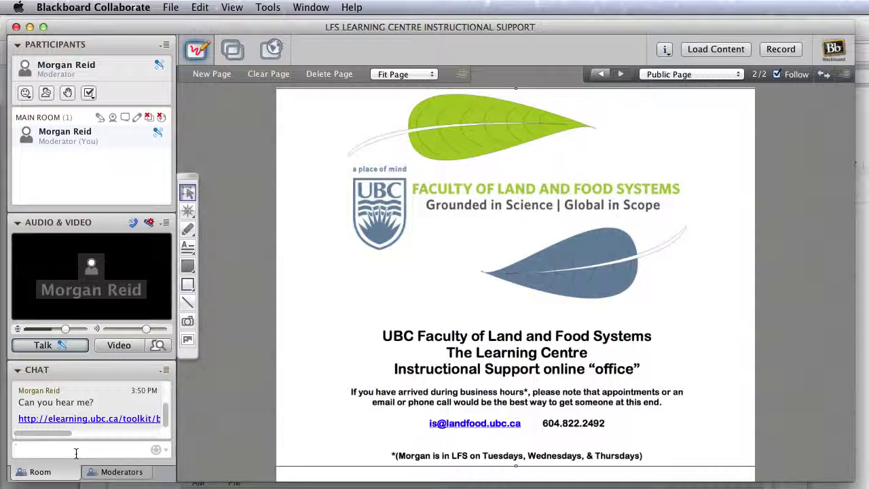
# Send 'Did you get that?' as a chat message.
pyautogui.write('Did you get that?')
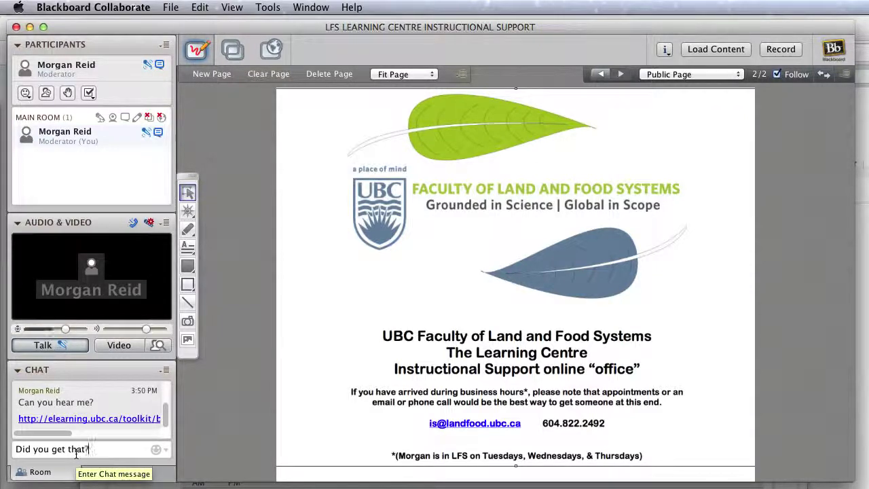
pyautogui.press('Return')
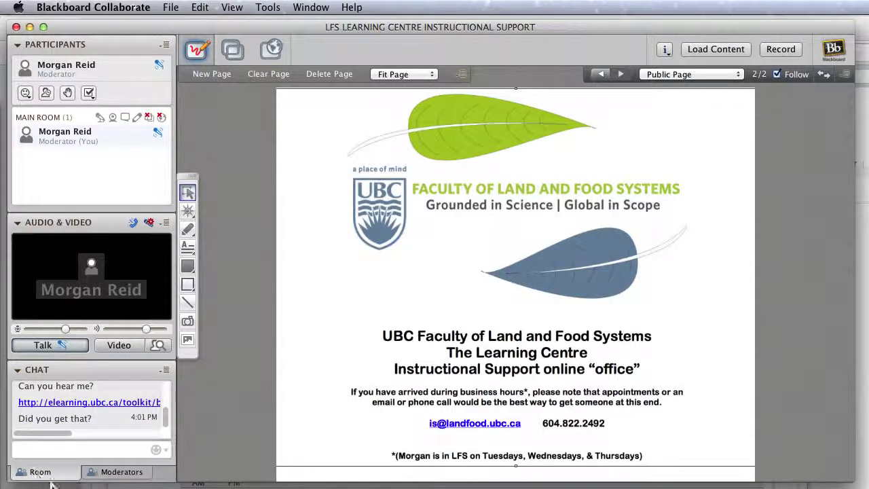
pyautogui.moveTo(101, 428); pyautogui.dragTo(23, 423)
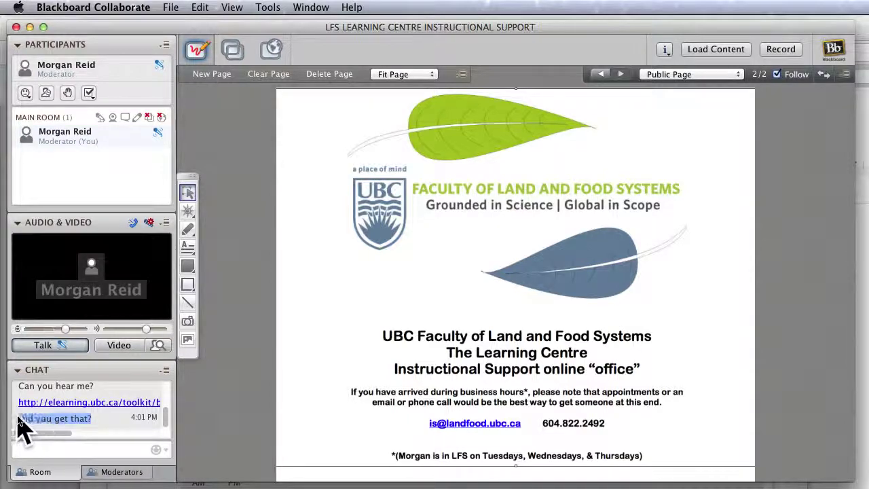
pyautogui.click(132, 450)
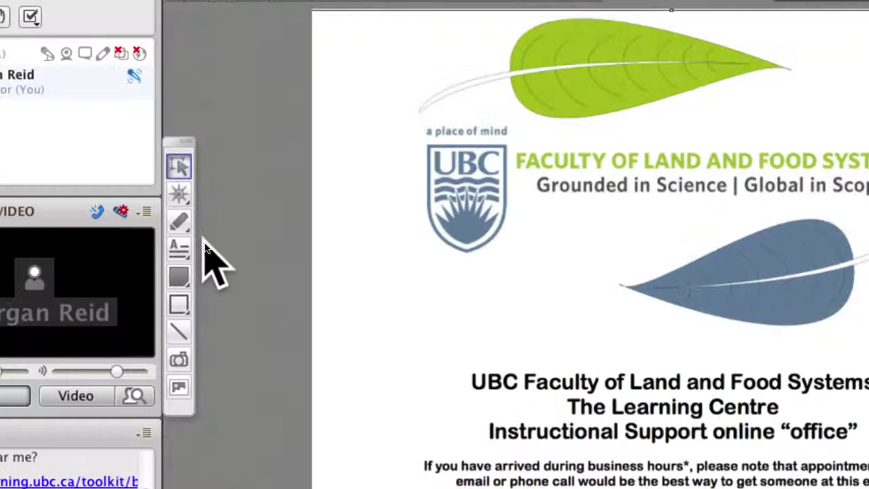
# Add 'Did you get that?' as 24 pt whiteboard text and move the UBC slide bottom-right.
pyautogui.click(181, 249)
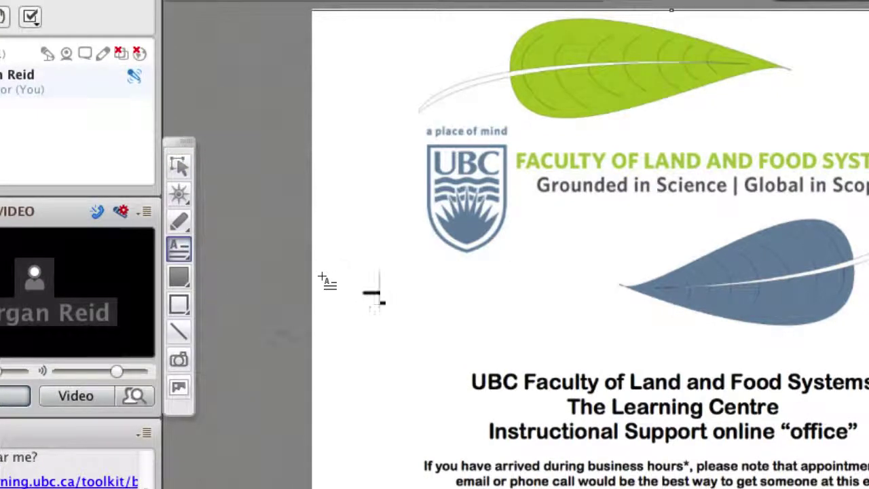
pyautogui.moveTo(362, 278); pyautogui.dragTo(670, 368)
pyautogui.write('http://elearning.ubc.ca/toolkit/blackboard-collaborate-web-conferencing/')
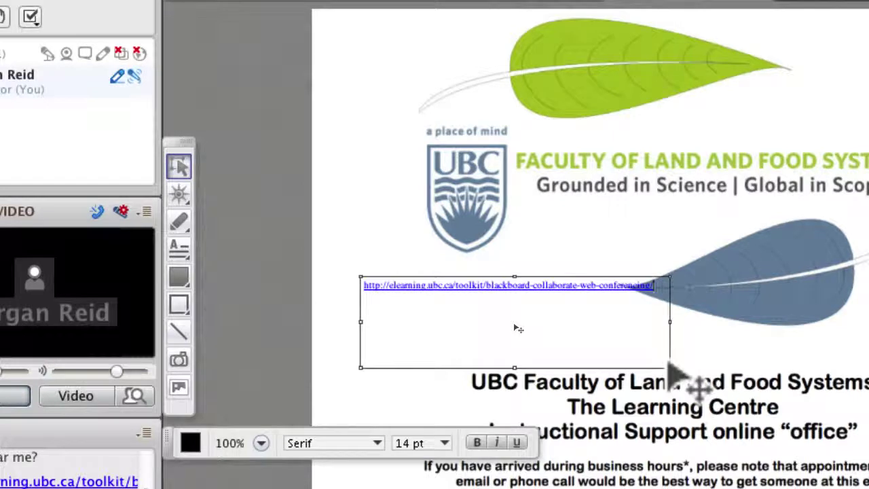
pyautogui.press('super+a')
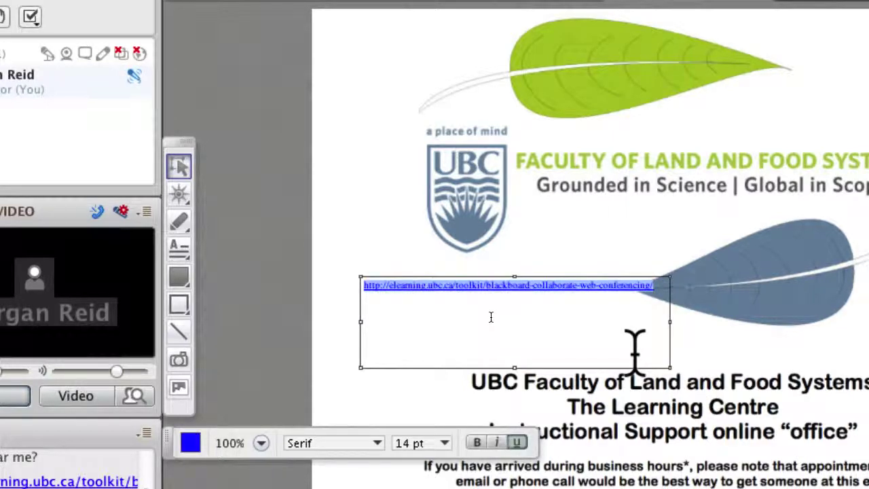
pyautogui.write('Did you get that?')
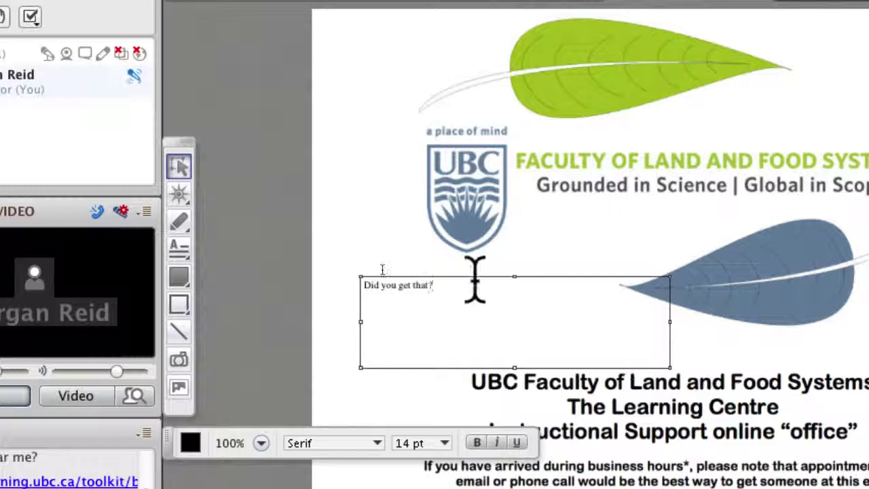
pyautogui.moveTo(435, 285); pyautogui.dragTo(340, 301)
pyautogui.click(447, 445)
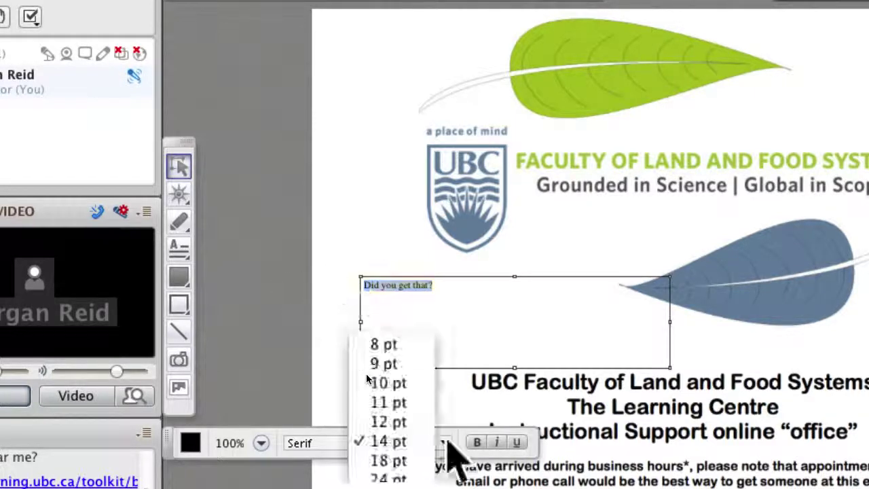
pyautogui.click(401, 475)
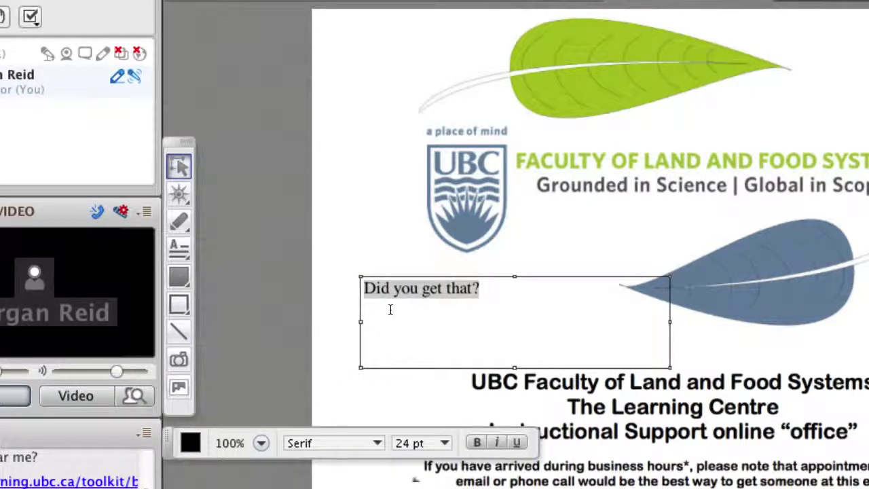
pyautogui.click(510, 317)
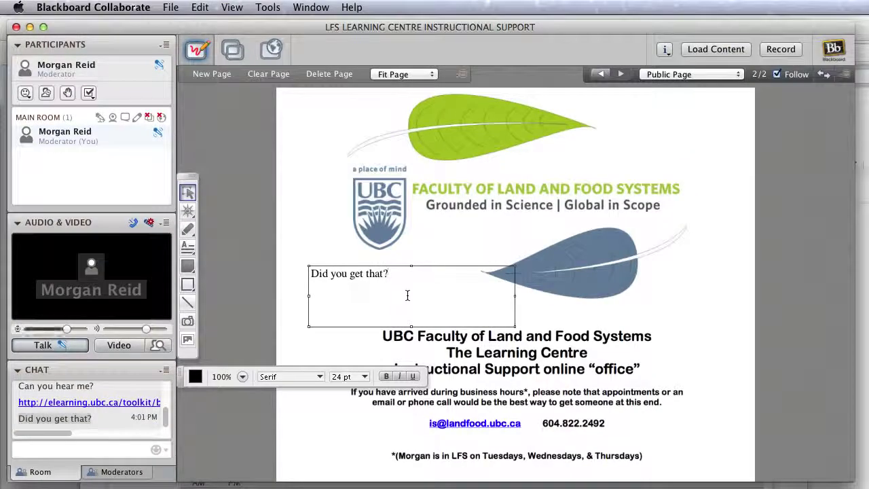
pyautogui.click(455, 253)
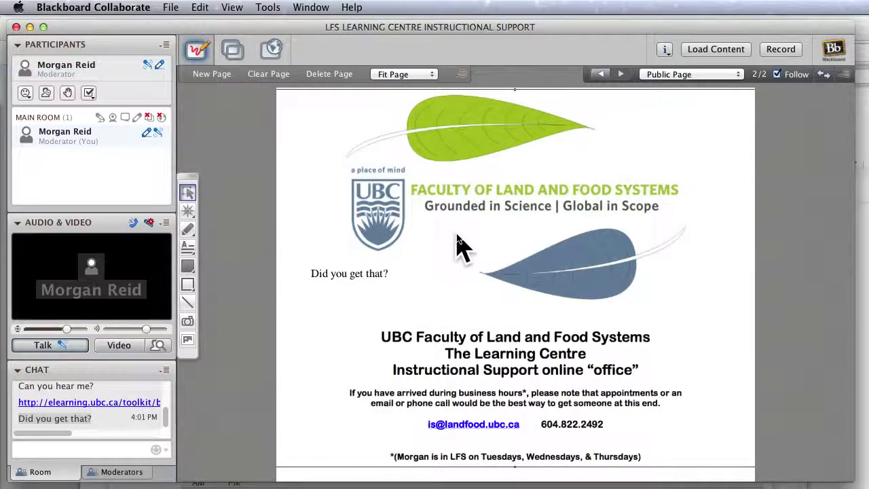
pyautogui.moveTo(330, 174); pyautogui.dragTo(704, 471)
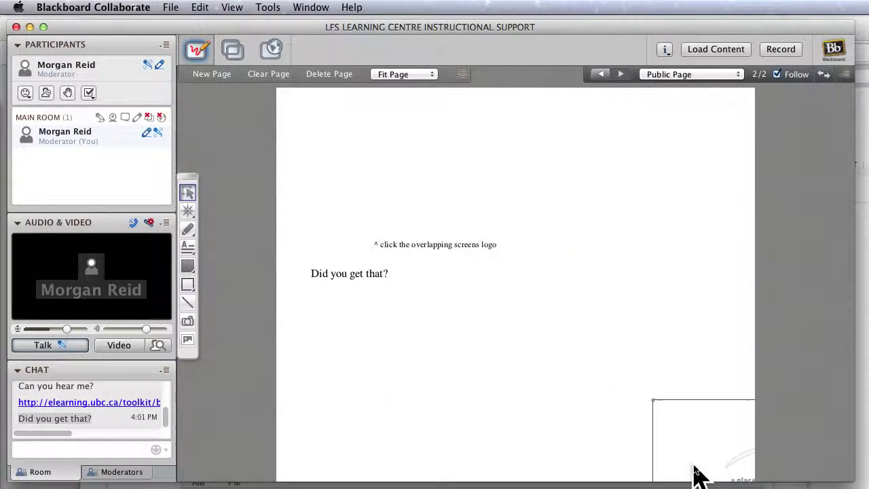
# Delete the leftover instruction note and the 'Did you get that?' text.
pyautogui.click(430, 246)
pyautogui.press('Delete')
pyautogui.click(373, 299)
pyautogui.press('Delete')
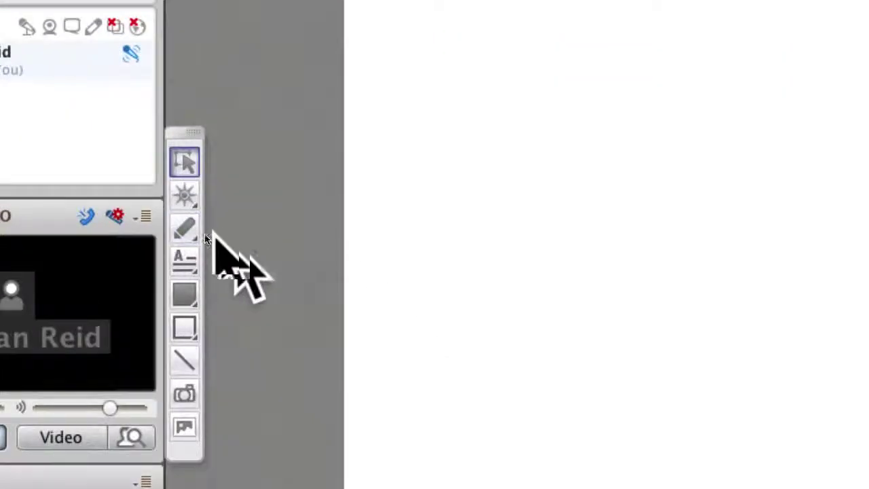
# Sketch freehand axes and a rising curve labelled A, B and C with the Pencil.
pyautogui.click(185, 230)
pyautogui.moveTo(372, 180)
pyautogui.mouseDown()
pyautogui.moveTo(366, 345)
pyautogui.moveTo(392, 367)
pyautogui.moveTo(700, 360)
pyautogui.mouseUp()
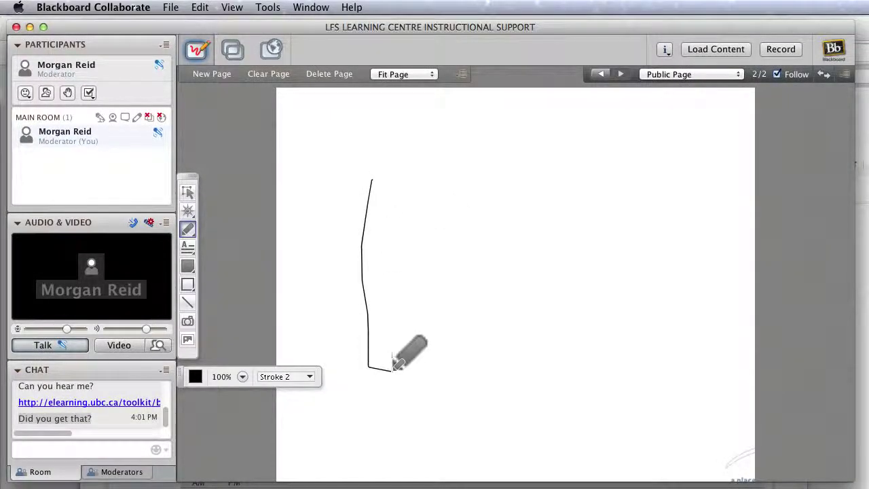
pyautogui.moveTo(367, 350)
pyautogui.mouseDown()
pyautogui.moveTo(468, 334)
pyautogui.moveTo(550, 233)
pyautogui.moveTo(675, 223)
pyautogui.mouseUp()
pyautogui.moveTo(423, 337)
pyautogui.mouseDown()
pyautogui.moveTo(435, 313)
pyautogui.moveTo(441, 328)
pyautogui.mouseUp()
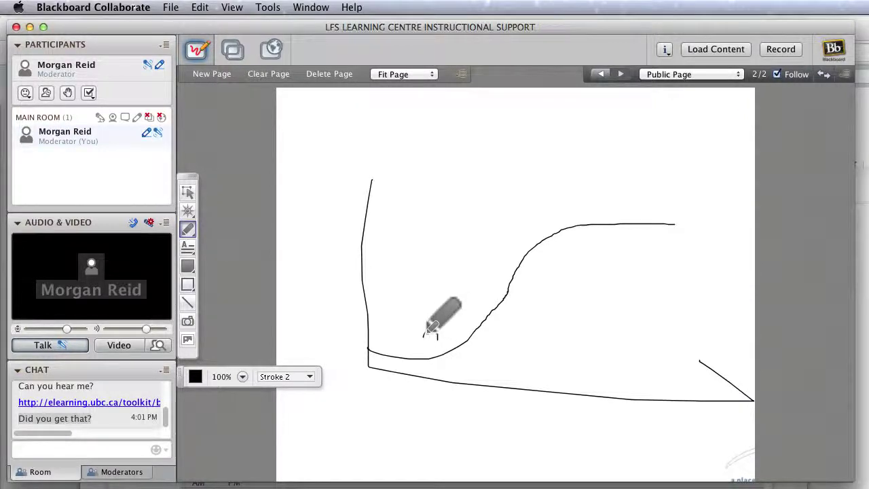
pyautogui.moveTo(563, 246); pyautogui.dragTo(561, 254)
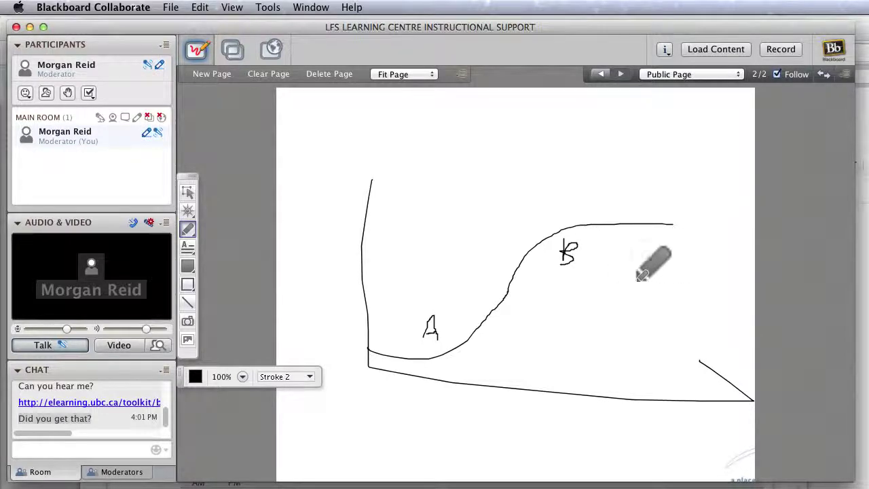
pyautogui.moveTo(677, 198)
pyautogui.mouseDown()
pyautogui.moveTo(633, 201)
pyautogui.moveTo(687, 223)
pyautogui.mouseUp()
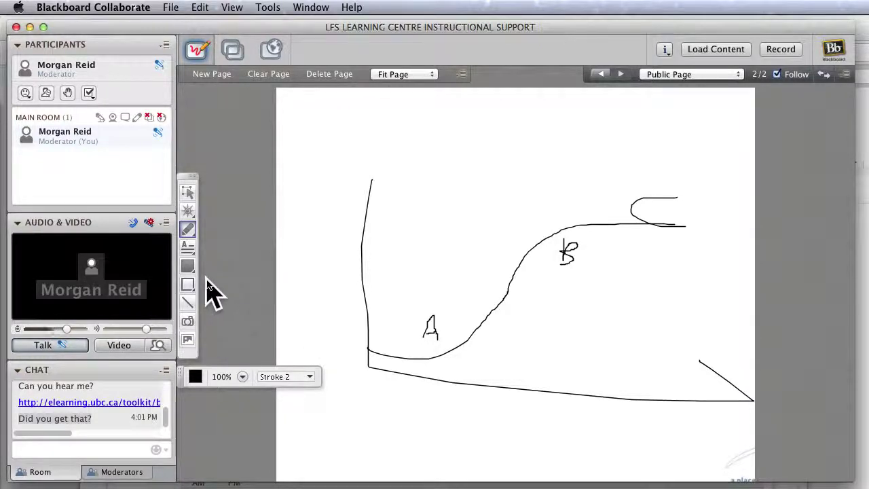
pyautogui.click(188, 247)
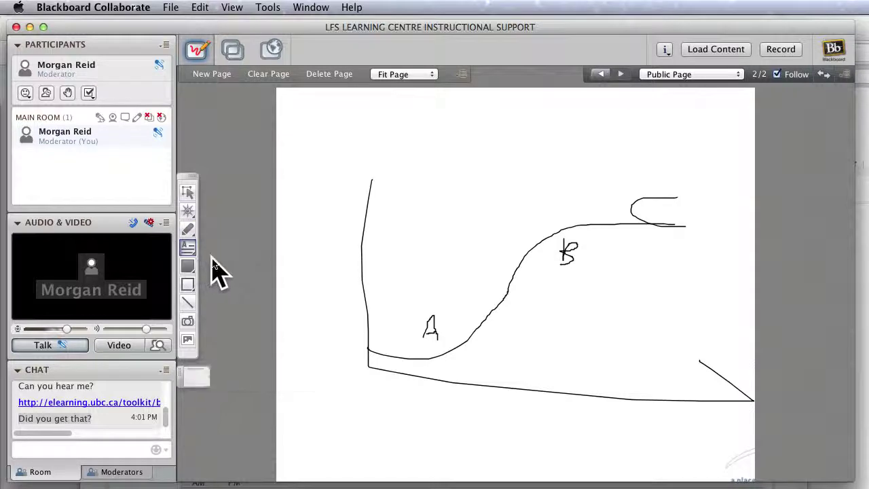
# Add a 'What does A represent?' text box above the sketch and paste it into chat.
pyautogui.moveTo(330, 131); pyautogui.dragTo(677, 184)
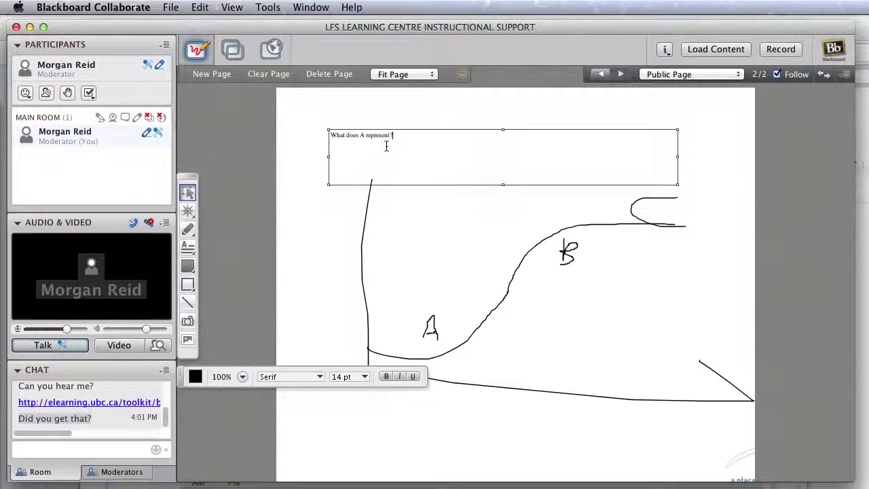
pyautogui.moveTo(400, 136); pyautogui.dragTo(328, 130)
pyautogui.press('super+c')
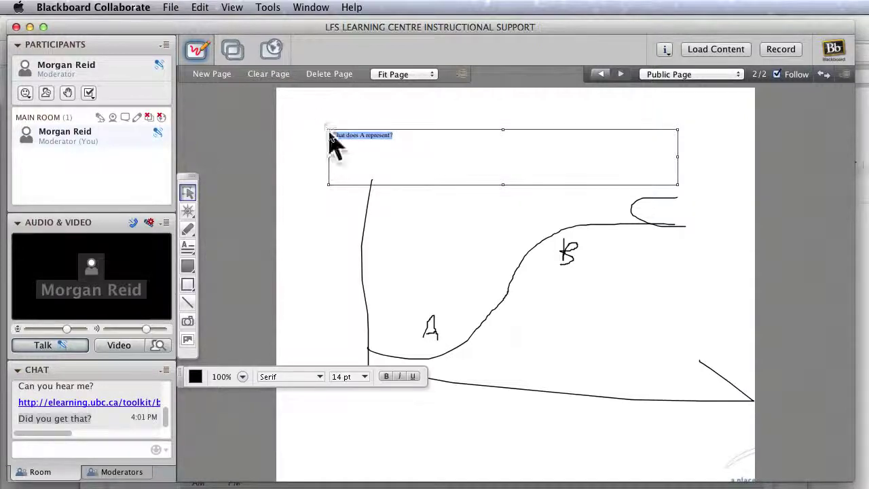
pyautogui.click(123, 452)
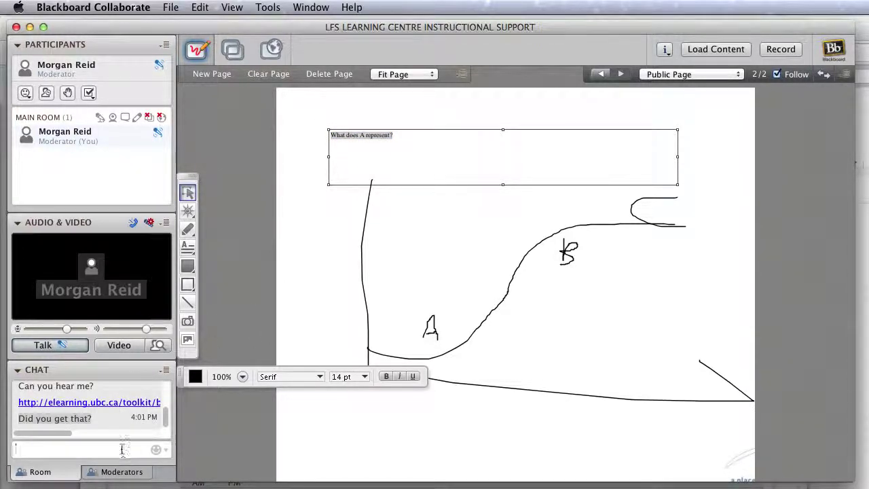
pyautogui.press('super+v')
pyautogui.press('Return')
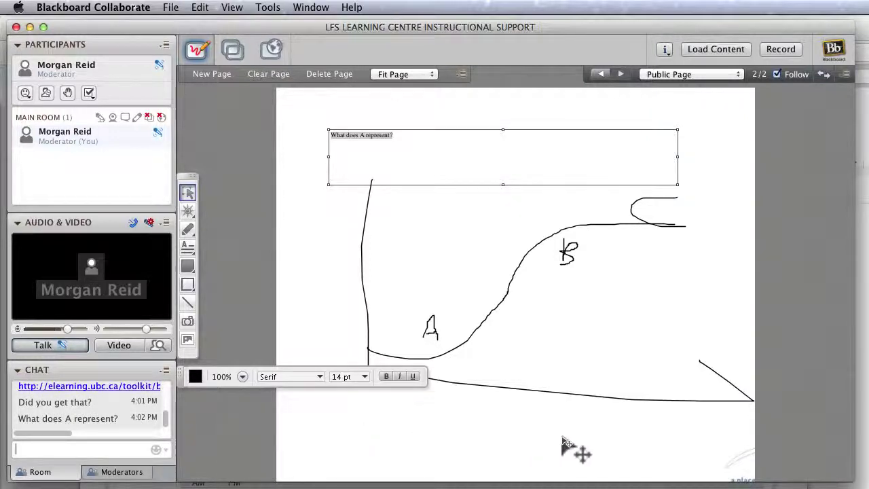
# Drag the UBC Land and Food Systems image onto the page and place it at the top-left.
pyautogui.moveTo(738, 469); pyautogui.dragTo(454, 300)
pyautogui.moveTo(438, 398); pyautogui.dragTo(557, 484)
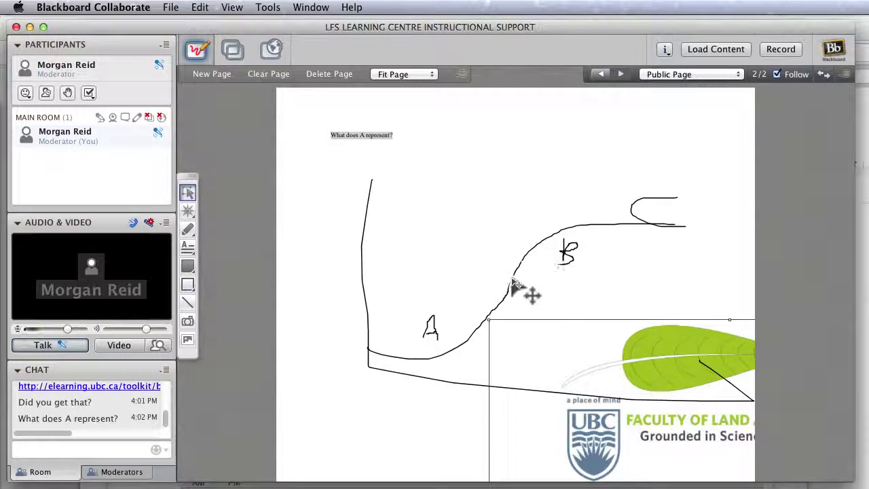
pyautogui.moveTo(578, 364)
pyautogui.mouseDown()
pyautogui.moveTo(359, 155)
pyautogui.moveTo(368, 161)
pyautogui.moveTo(326, 163)
pyautogui.moveTo(317, 145)
pyautogui.moveTo(291, 221)
pyautogui.moveTo(355, 174)
pyautogui.moveTo(406, 178)
pyautogui.mouseUp()
pyautogui.click(188, 229)
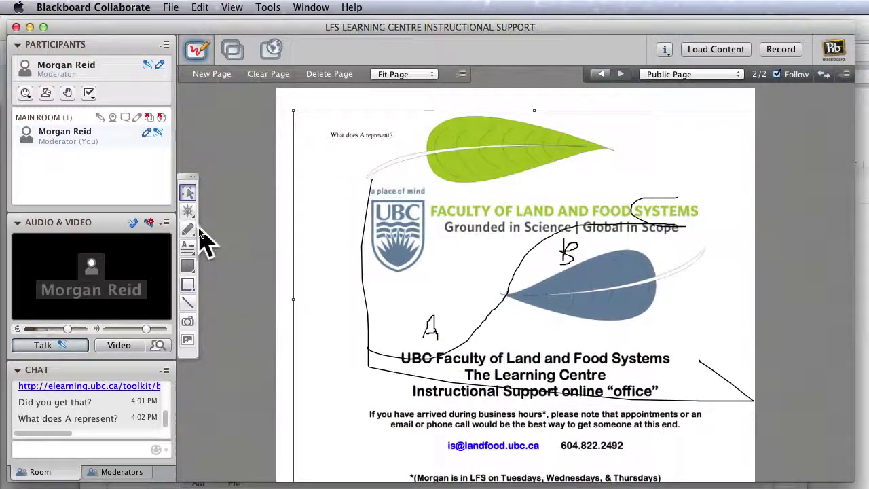
pyautogui.click(188, 230)
pyautogui.moveTo(337, 197)
pyautogui.mouseDown()
pyautogui.moveTo(455, 240)
pyautogui.moveTo(418, 182)
pyautogui.mouseUp()
pyautogui.moveTo(654, 252)
pyautogui.mouseDown()
pyautogui.moveTo(566, 239)
pyautogui.moveTo(570, 325)
pyautogui.moveTo(646, 253)
pyautogui.mouseUp()
pyautogui.moveTo(595, 430)
pyautogui.mouseDown()
pyautogui.moveTo(603, 436)
pyautogui.moveTo(559, 447)
pyautogui.moveTo(656, 462)
pyautogui.moveTo(643, 443)
pyautogui.mouseUp()
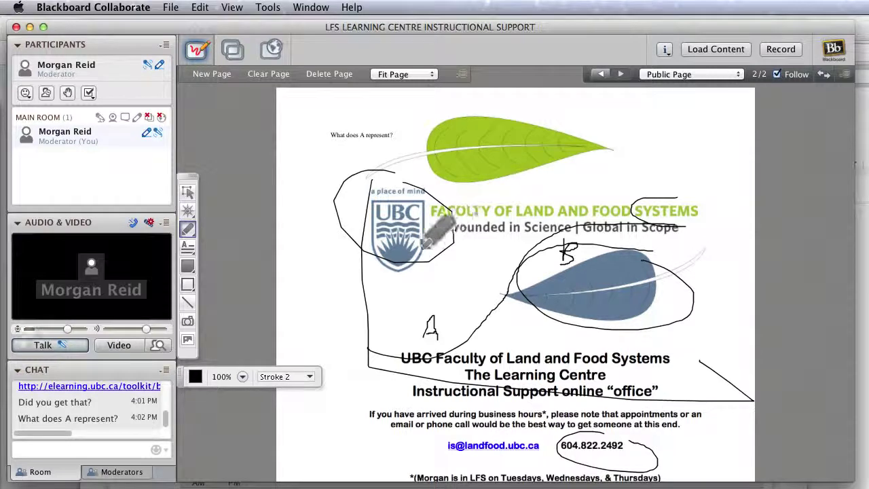
pyautogui.moveTo(298, 215)
pyautogui.mouseDown()
pyautogui.moveTo(323, 212)
pyautogui.moveTo(301, 201)
pyautogui.mouseUp()
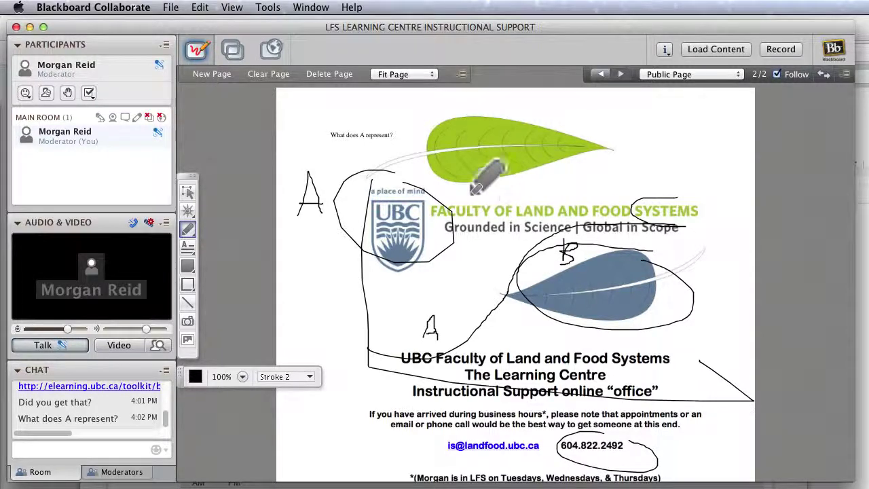
# Move the leaf loop down-left, and the long pen line and UBC image right and down.
pyautogui.click(188, 192)
pyautogui.moveTo(484, 230); pyautogui.dragTo(639, 379)
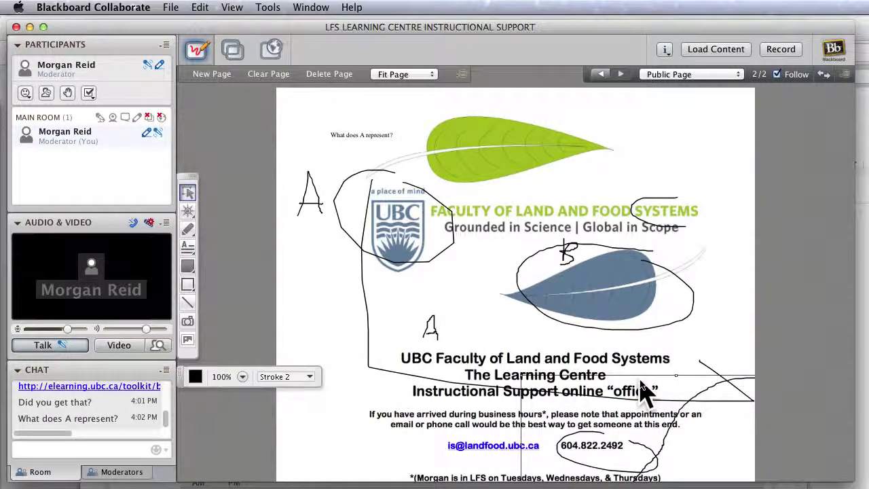
pyautogui.moveTo(550, 283); pyautogui.dragTo(548, 284)
pyautogui.moveTo(431, 331); pyautogui.dragTo(418, 357)
pyautogui.moveTo(514, 261); pyautogui.dragTo(651, 300)
pyautogui.moveTo(574, 136); pyautogui.dragTo(824, 186)
pyautogui.click(479, 170)
pyautogui.click(451, 246)
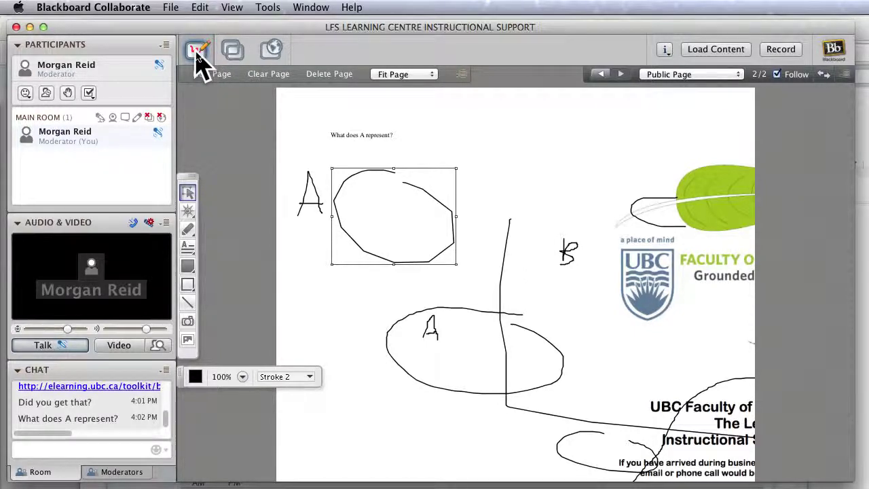
# Select every object on the whiteboard and delete them all, leaving a blank page.
pyautogui.press('super+a')
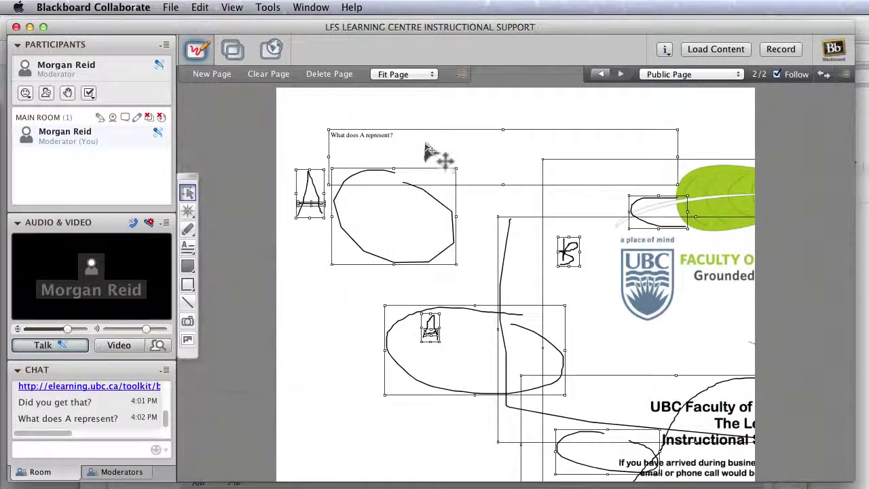
pyautogui.rightClick(718, 240)
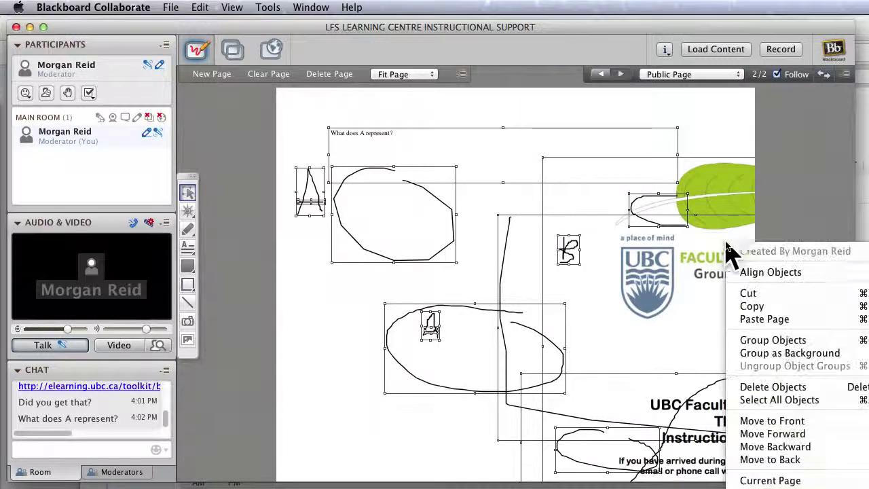
pyautogui.click(726, 159)
pyautogui.rightClick(724, 159)
pyautogui.click(712, 164)
pyautogui.moveTo(705, 172); pyautogui.dragTo(666, 194)
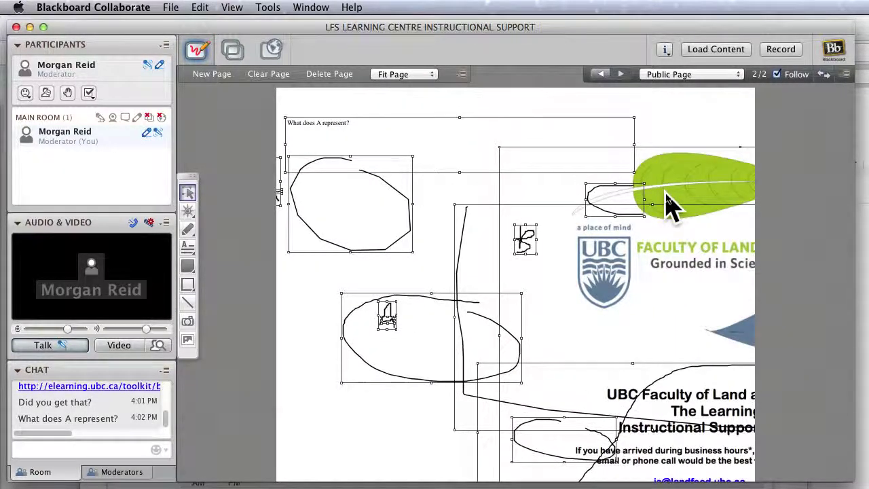
pyautogui.press('Delete')
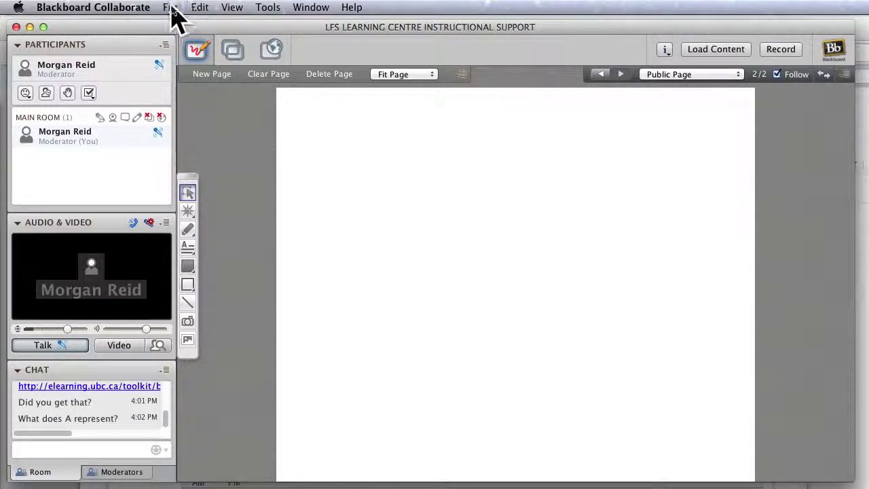
# Open the saved whiteboard file online office whiteboard.wbd.
pyautogui.click(171, 8)
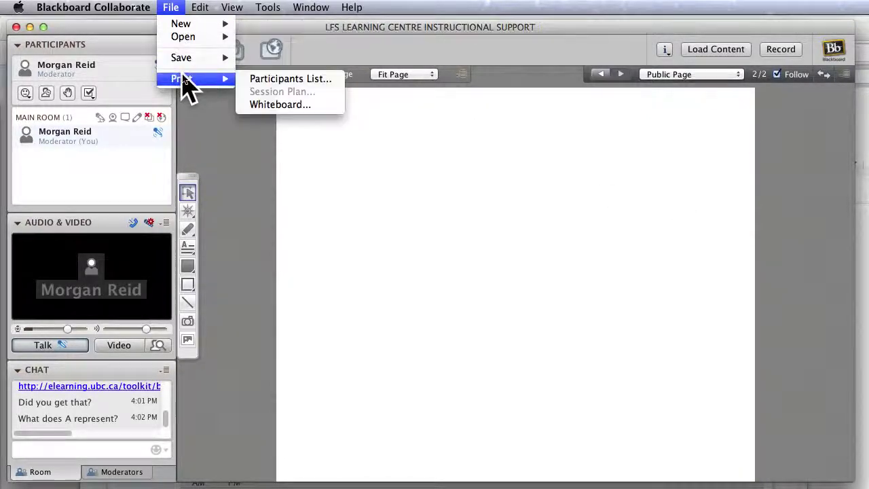
pyautogui.moveTo(197, 38)
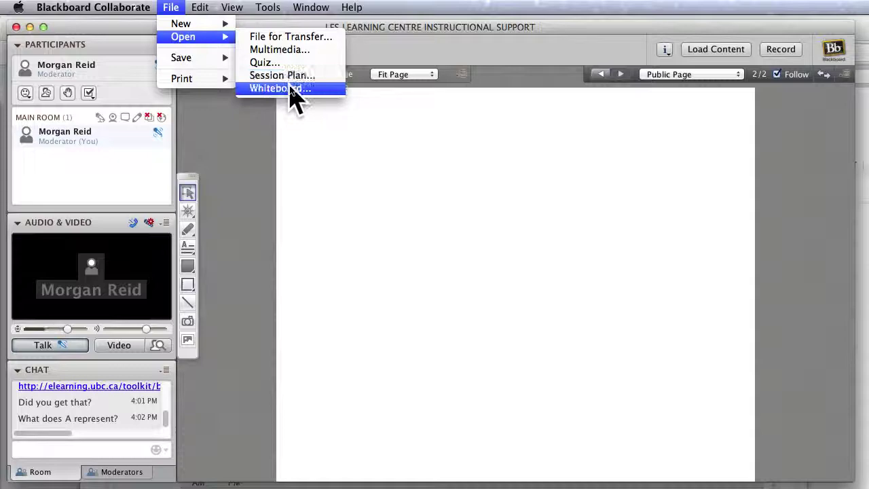
pyautogui.click(291, 87)
pyautogui.scroll(-15, 476, 275)
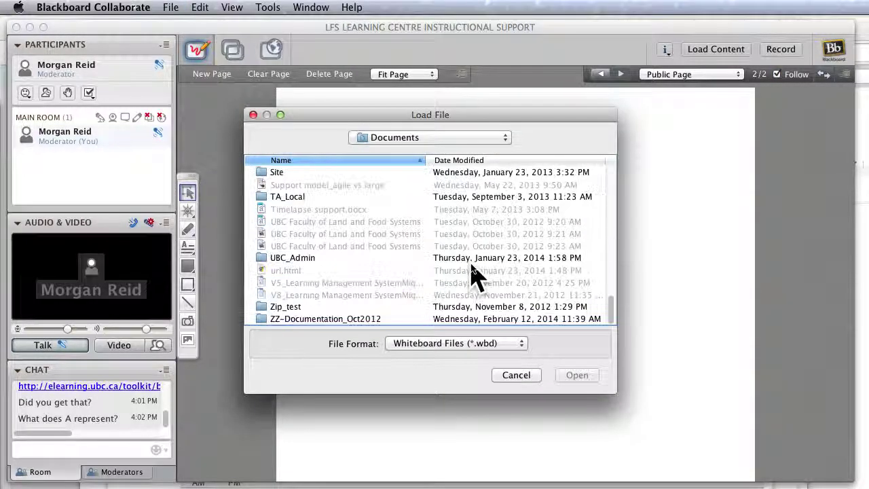
pyautogui.scroll(6, 469, 275)
pyautogui.scroll(1, 469, 274)
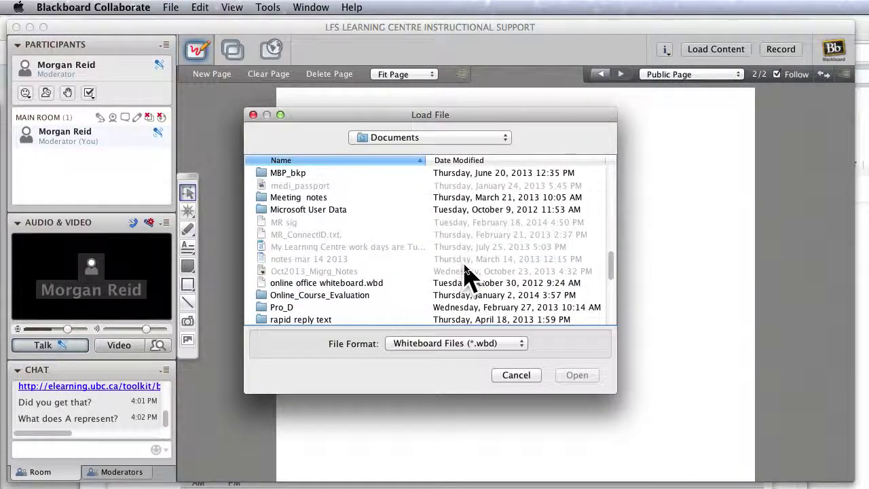
pyautogui.doubleClick(398, 283)
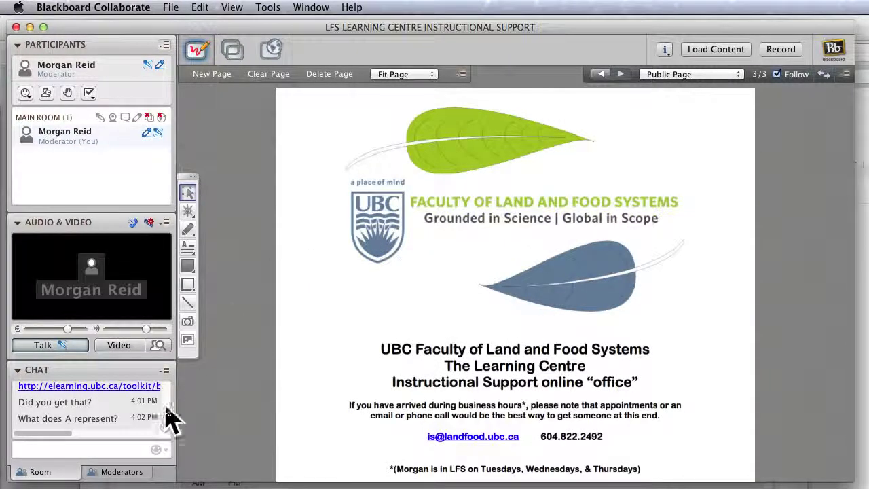
# Scroll the chat to the top, then bring Preview to the front via the application switcher.
pyautogui.moveTo(165, 423); pyautogui.dragTo(171, 387)
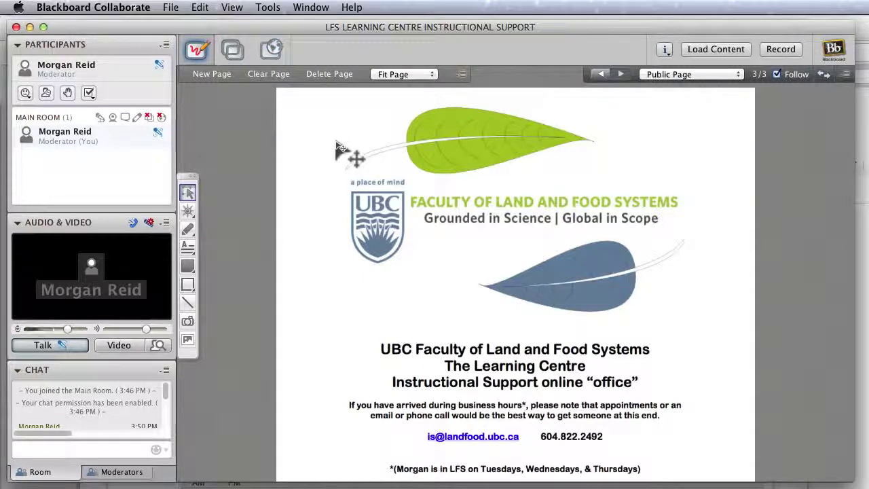
pyautogui.press('super+Tab')
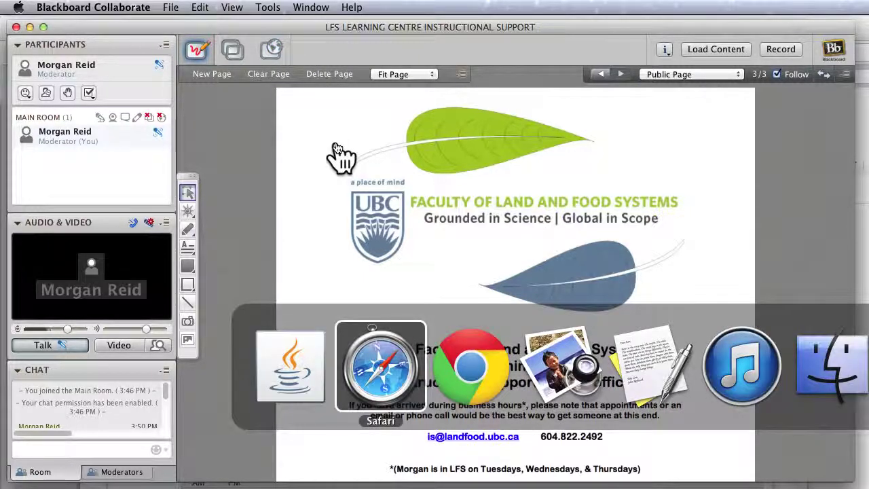
pyautogui.press('super+Tab')
pyautogui.press('super+Tab')
pyautogui.press('super+Tab')
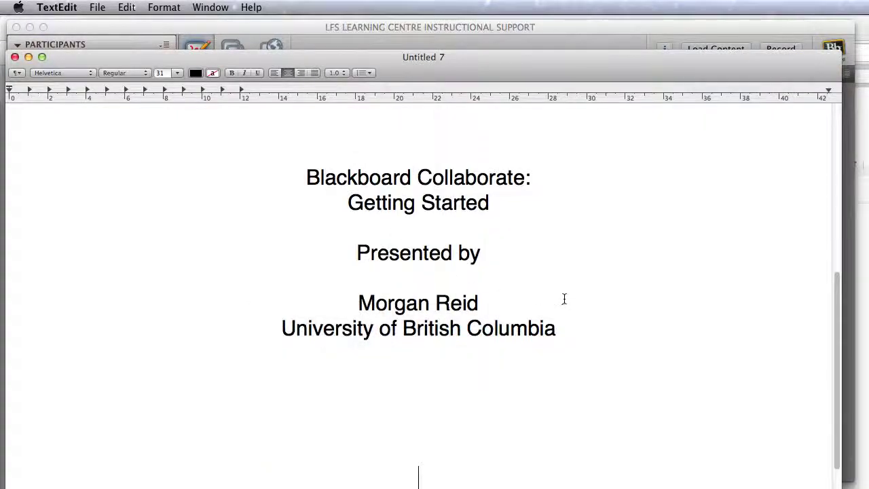
pyautogui.press('super+Tab')
pyautogui.click(611, 365)
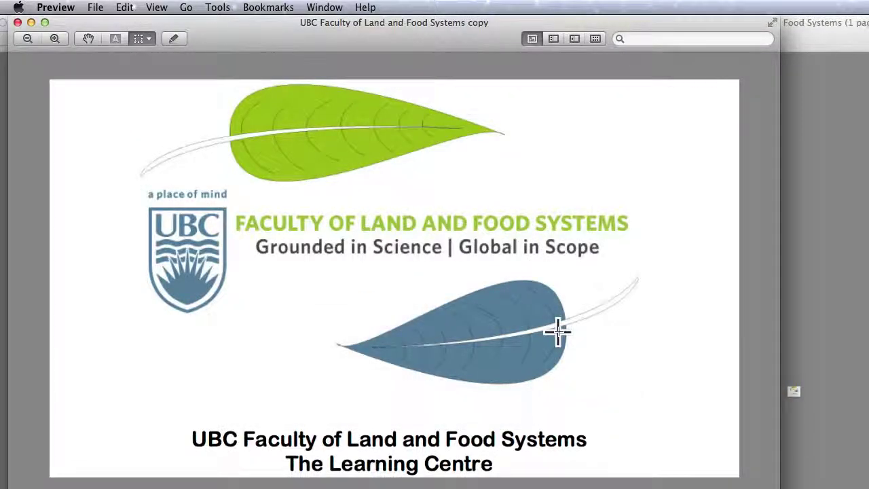